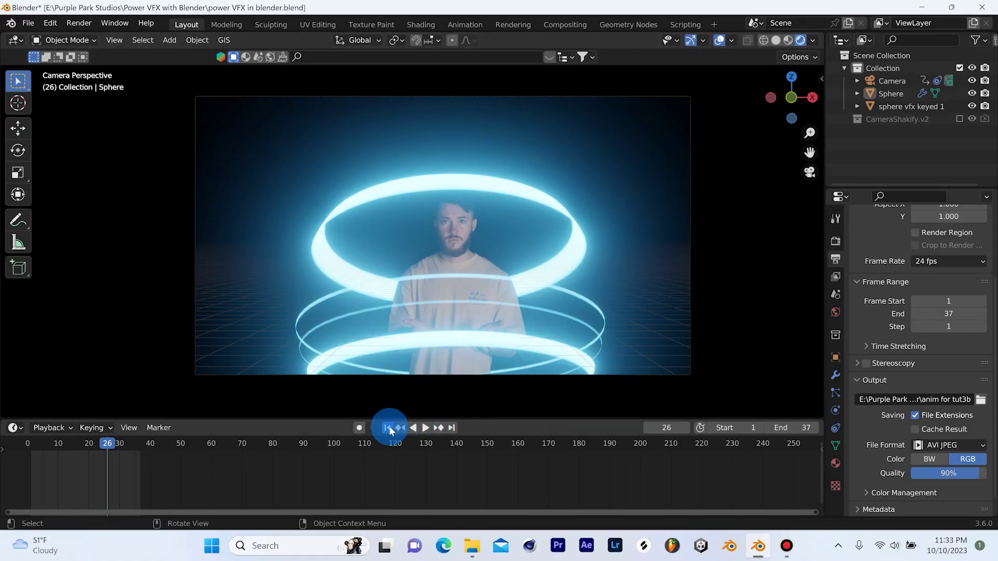
Return to frame 1, switch to Solid shading, and delete every object in the scene.
left_click(387, 427)
left_click(773, 41)
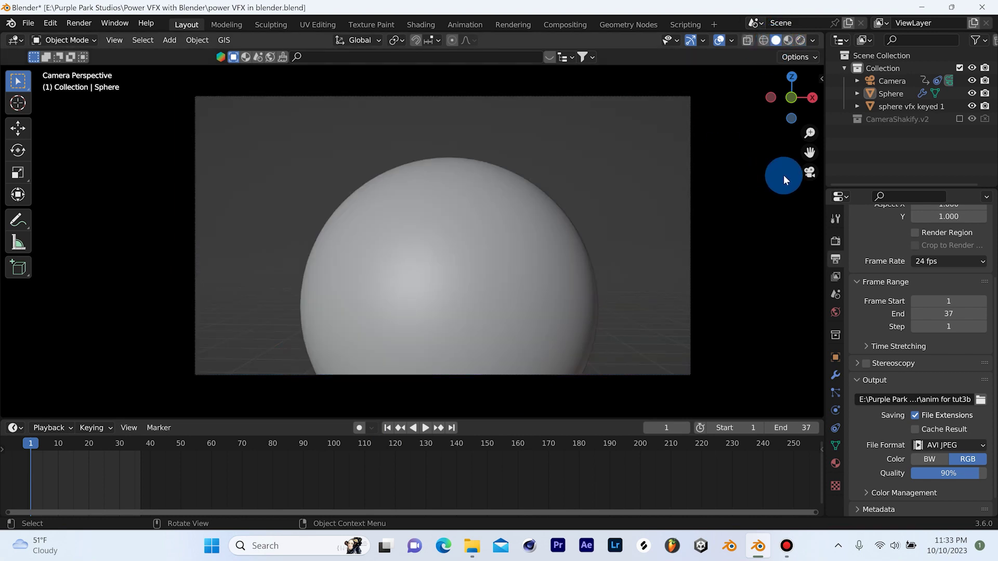
middle_click_drag(784, 179, 493, 246)
key("a")
key("x")
left_click(628, 218)
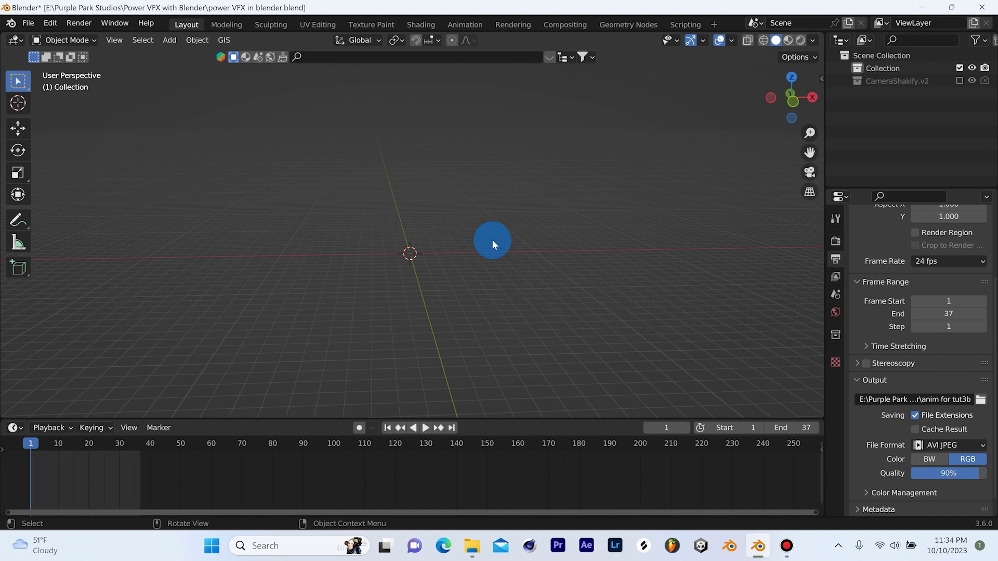
Add a UV sphere at the origin.
key("shift+a")
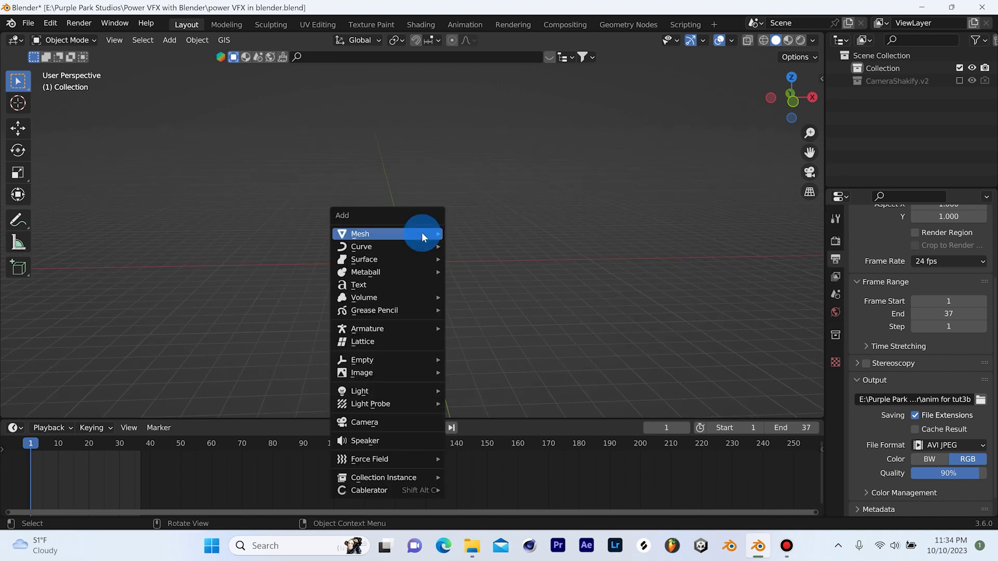
mouse_move(426, 237)
left_click(482, 272)
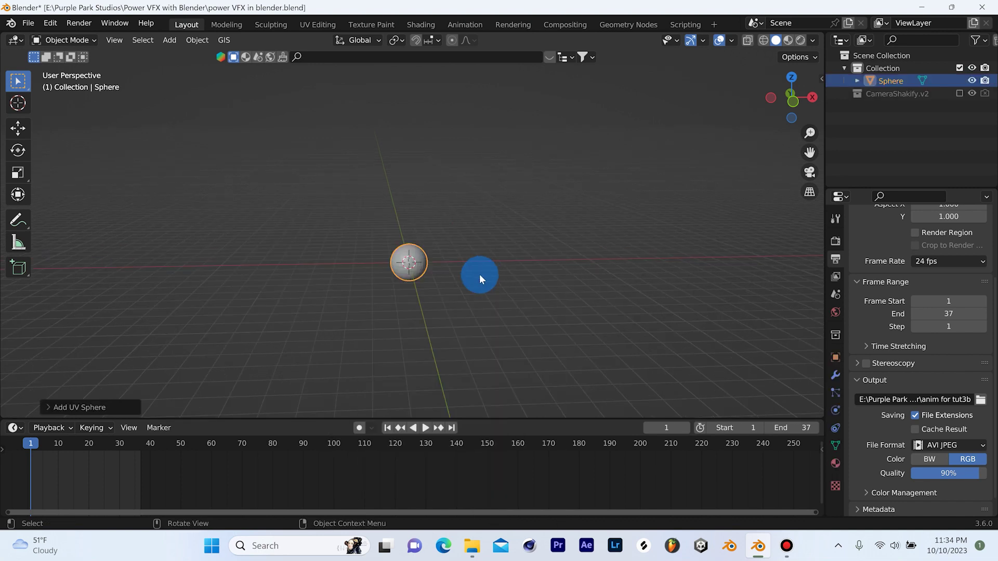
scroll(410, 291, "up", 5)
Shade the sphere smooth and scale it up about 1.4×.
right_click(407, 301)
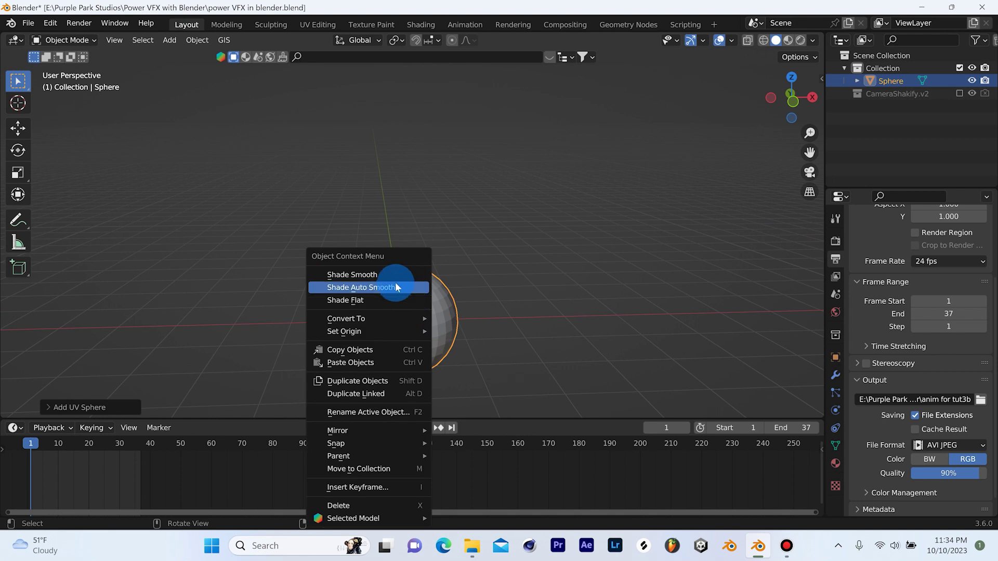
left_click(396, 287)
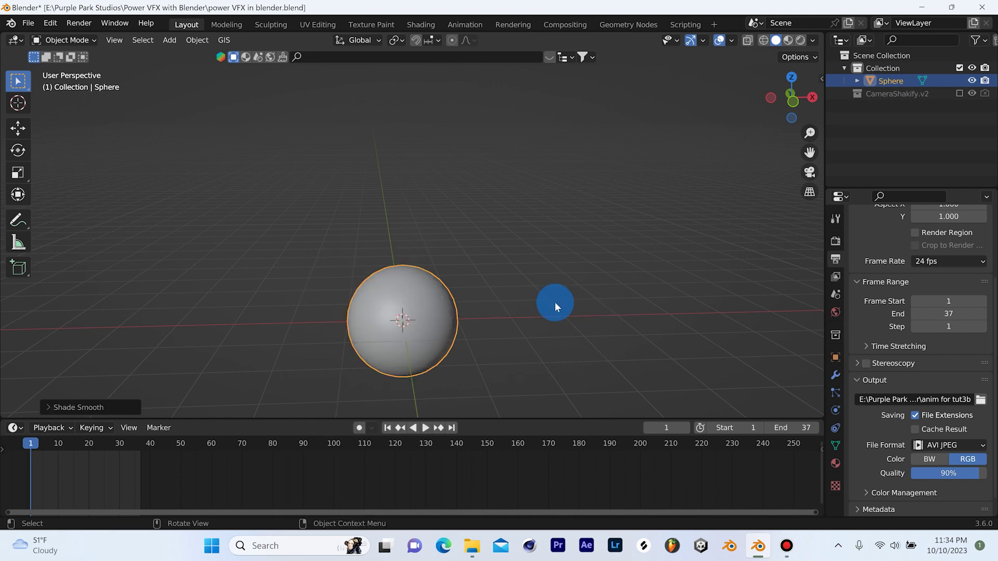
key("s")
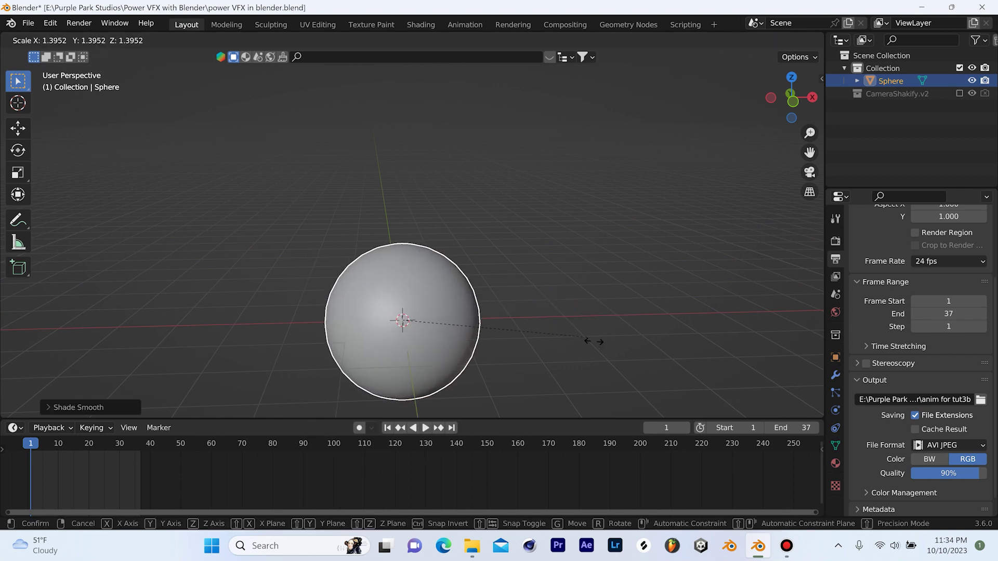
left_click(639, 378)
scroll(553, 322, "down", 3)
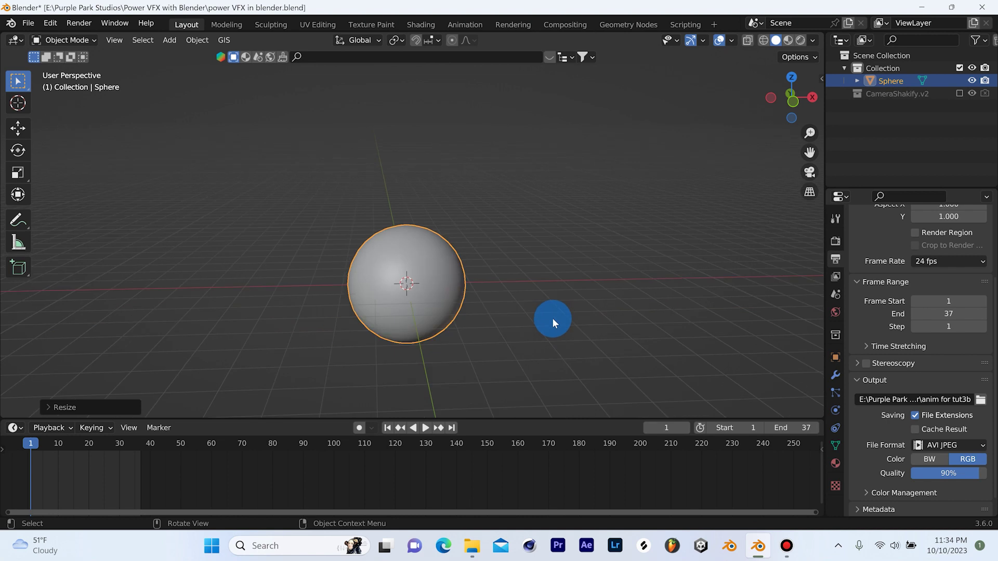
In the Shading workspace, lower the viewport World Opacity to darken the background.
left_click(427, 25)
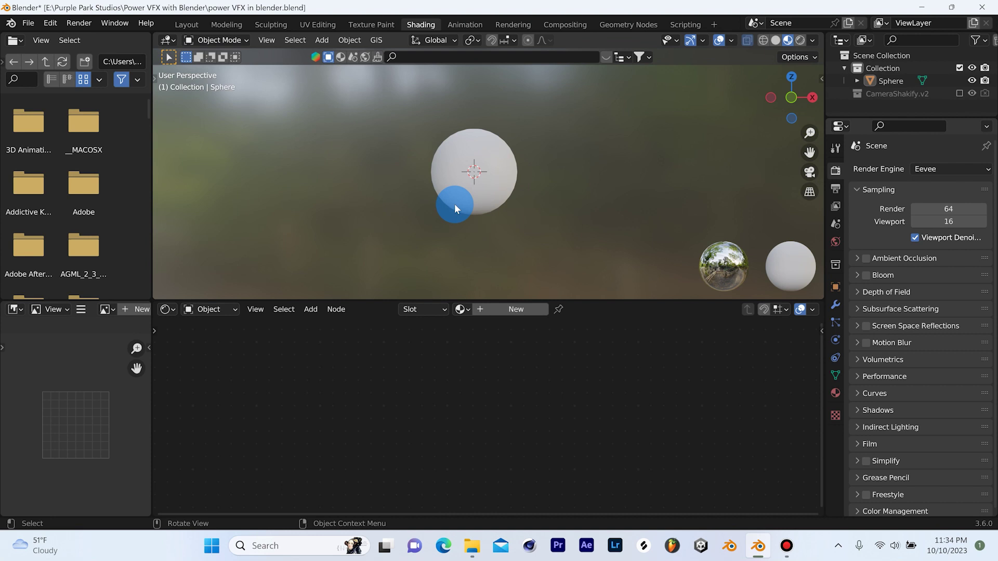
left_click(813, 40)
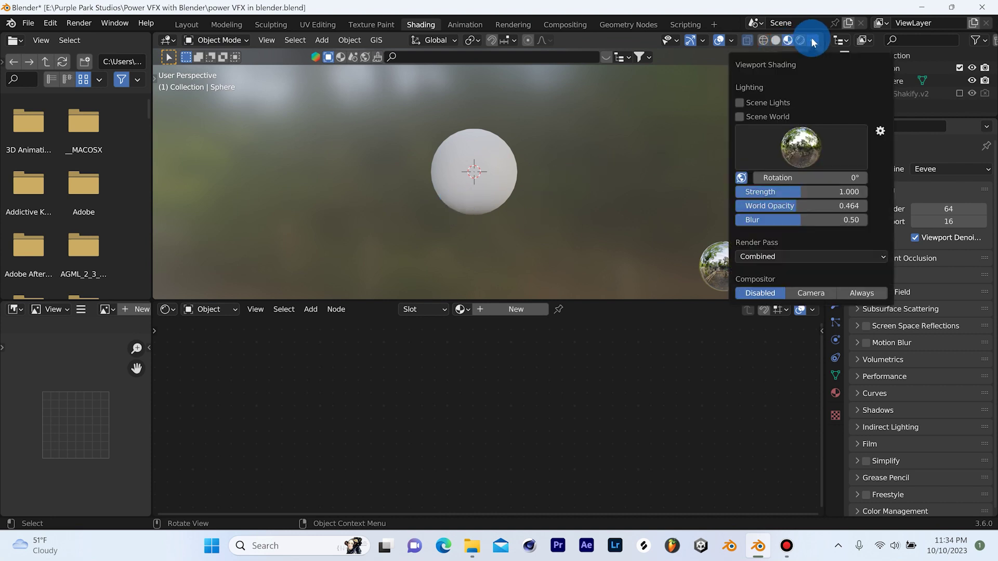
left_click_drag(798, 204, 752, 206)
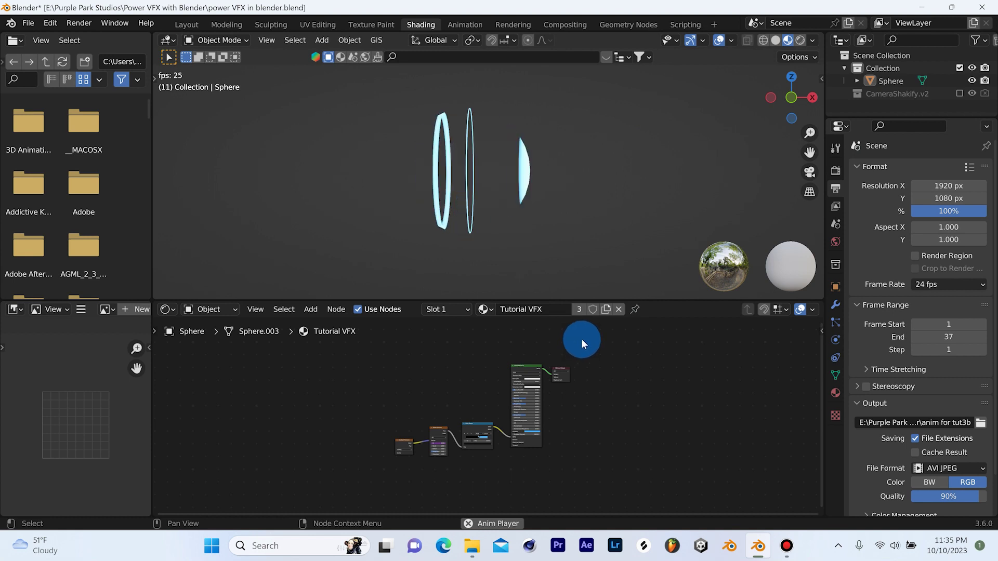
Rotate the sphere 90° about the Y axis.
left_click(463, 161)
type("ry90")
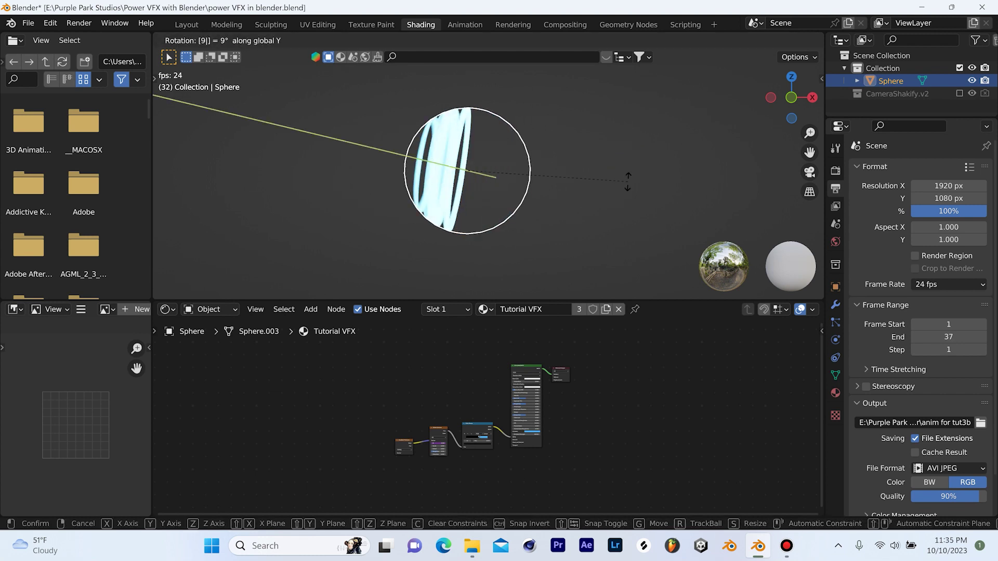
left_click(628, 181)
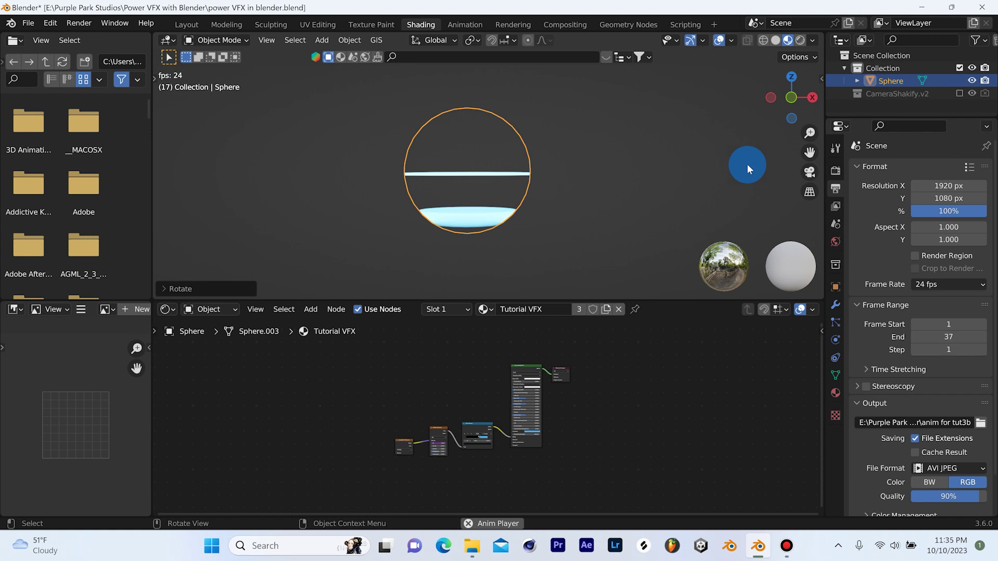
Enable Bloom in the Eevee render settings.
left_click(831, 167)
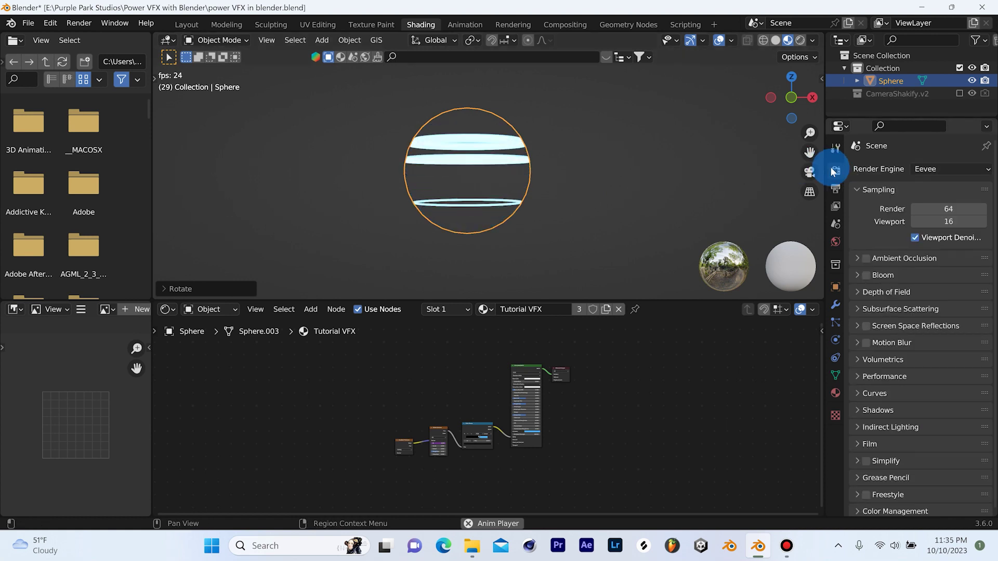
left_click(865, 275)
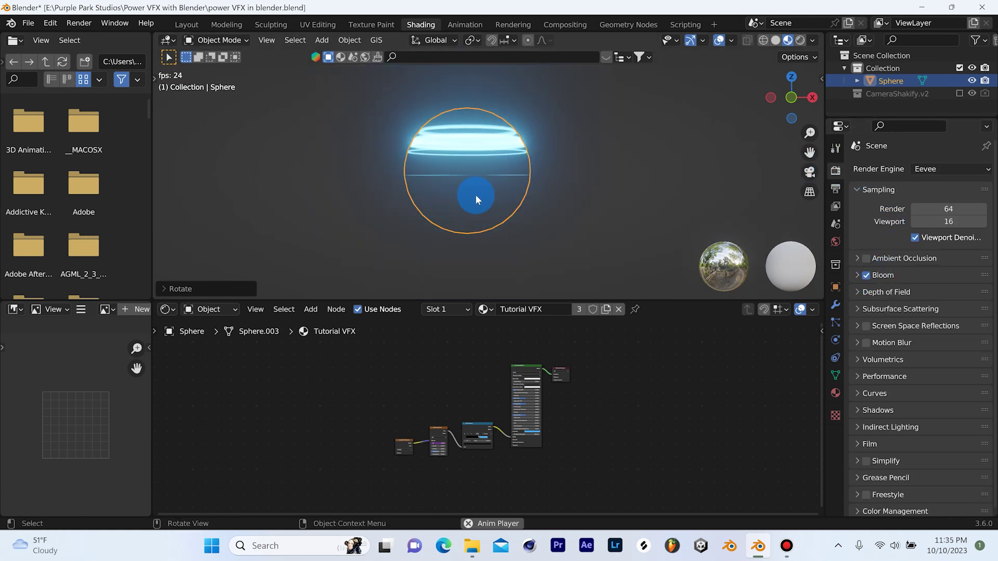
left_click(401, 182)
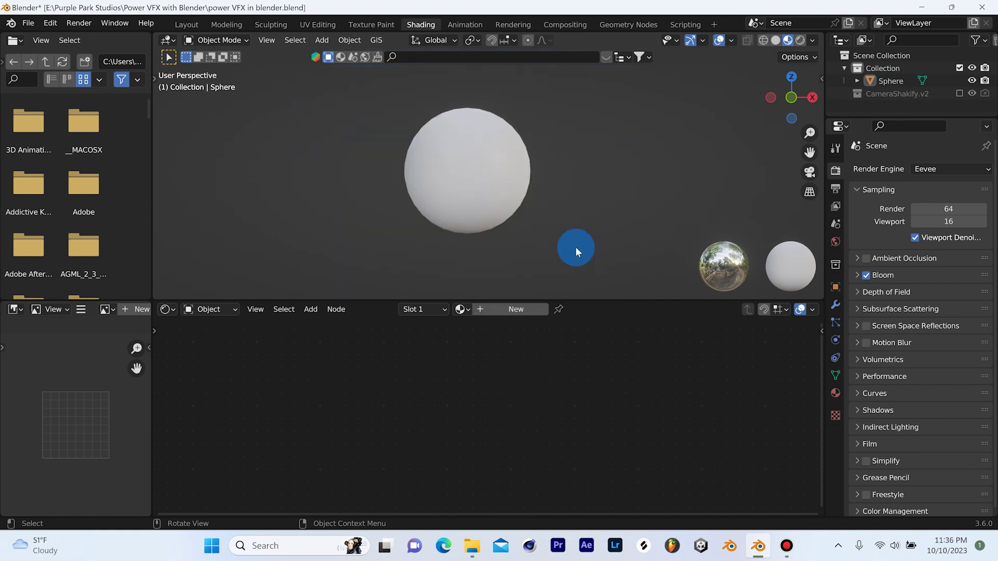
Create a new material and move the Principled BSDF node left in the Shader Editor.
left_click(525, 309)
middle_click_drag(486, 367, 417, 381, "ctrl")
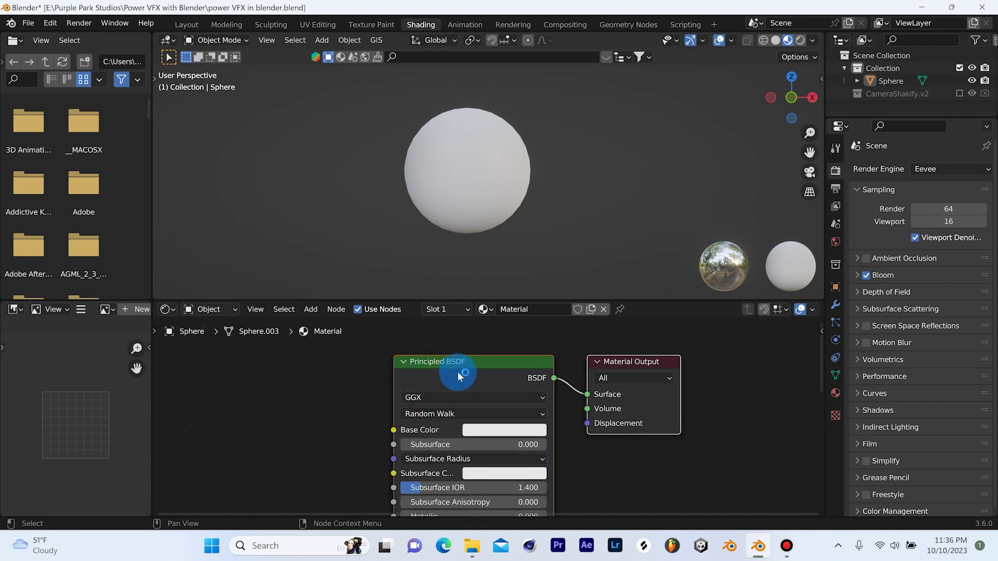
scroll(457, 372, "down", 2)
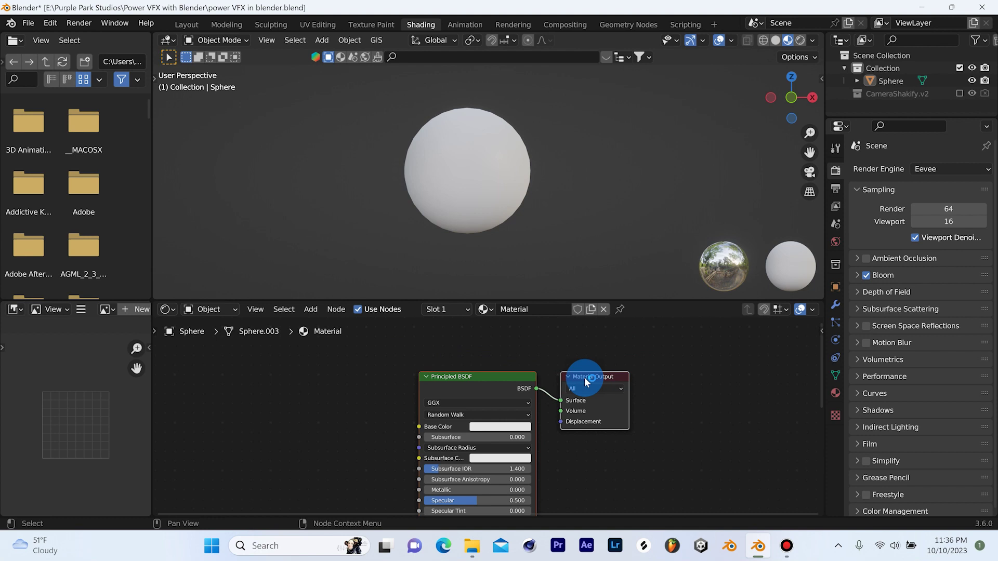
left_click(530, 395)
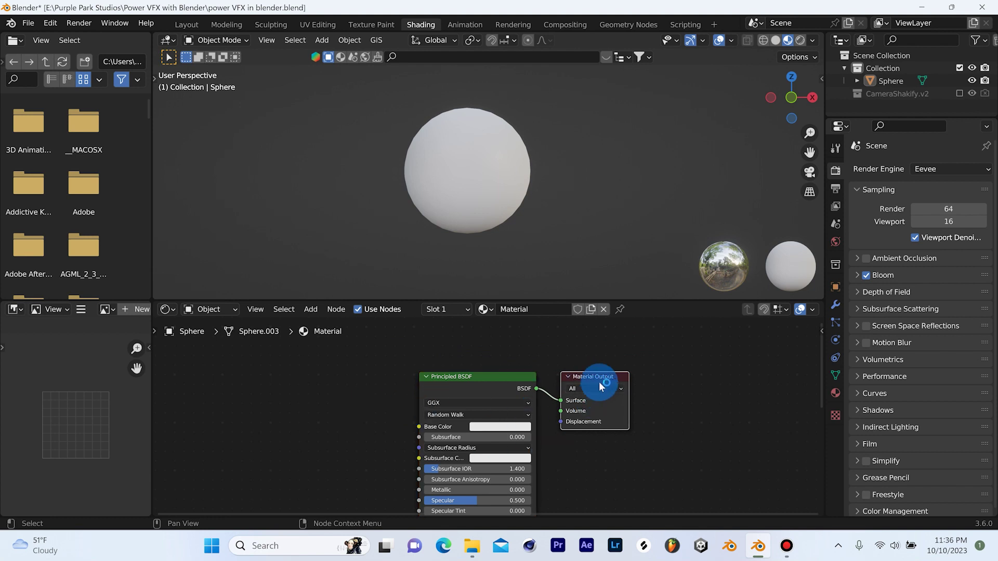
left_click(526, 386)
left_click(466, 382)
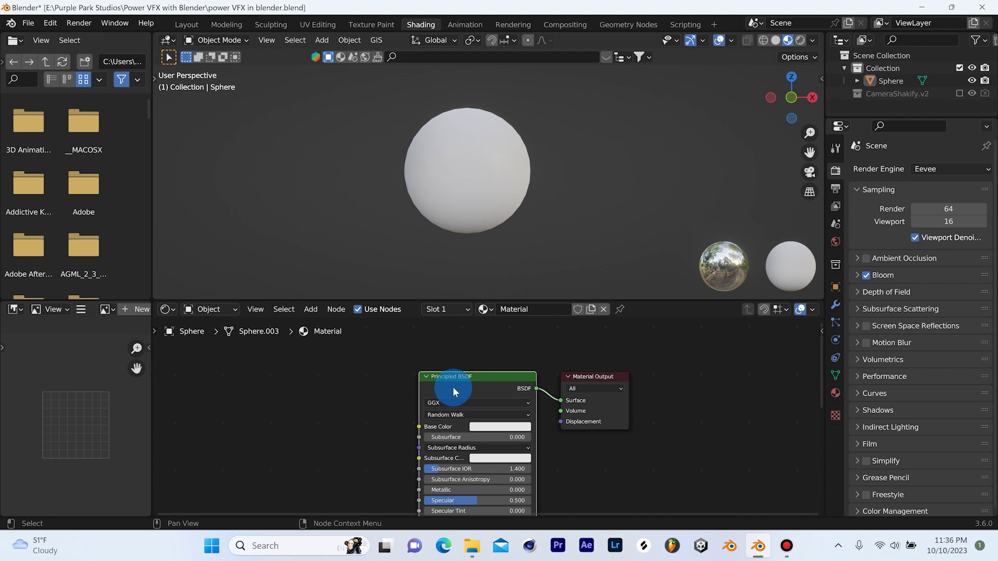
left_click_drag(453, 385, 311, 385)
scroll(311, 384, "down", 2)
scroll(328, 387, "left", 3, "ctrl")
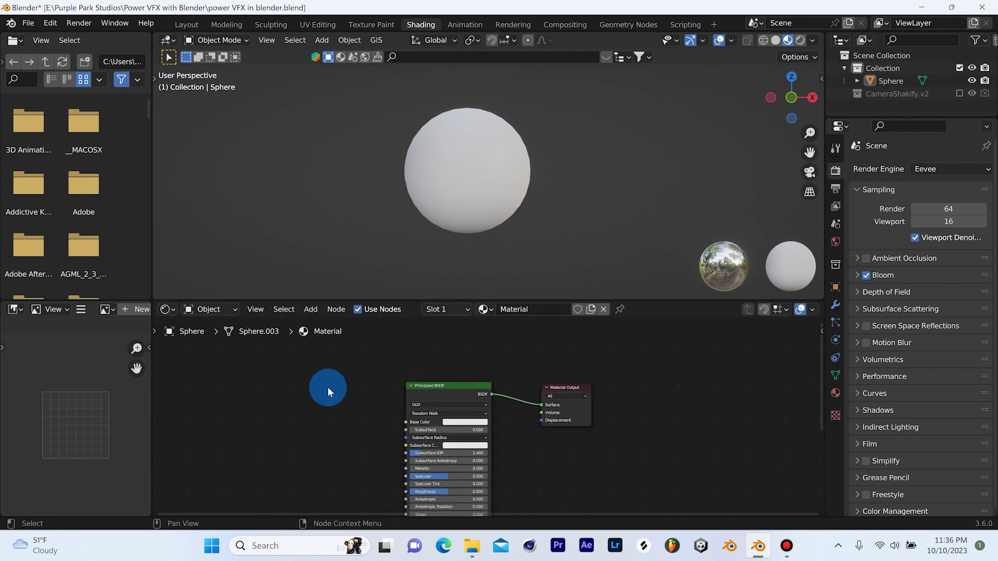
Search the Add menu for a 'gradient' node, then cancel the search.
key("shift+a")
left_click(327, 383)
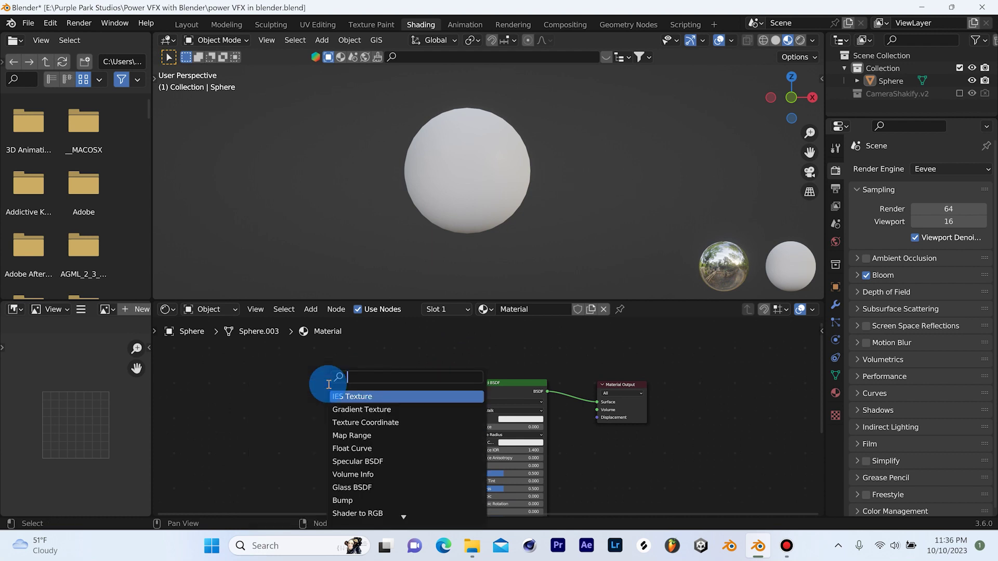
type("gradient")
key("Escape")
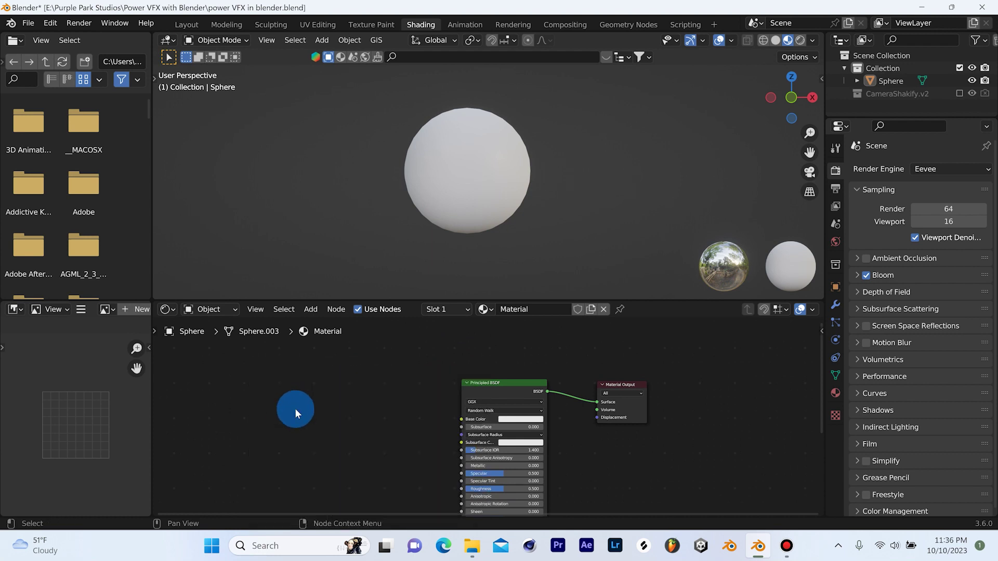
key("shift+a")
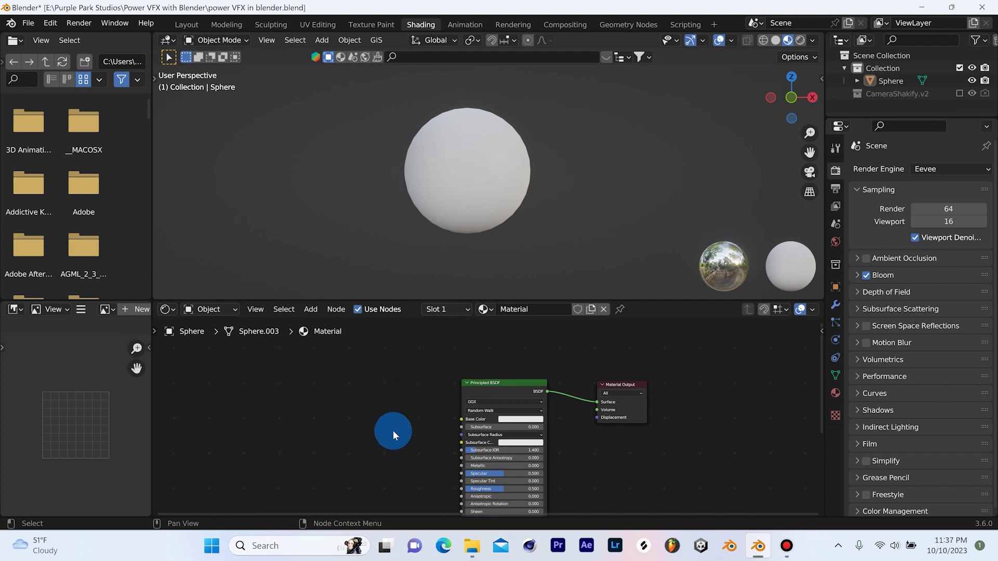
Add a Noise Texture left of the Principled BSDF and wire its Fac into Alpha.
scroll(393, 400, "down", 3)
middle_click_drag(406, 401, 411, 405)
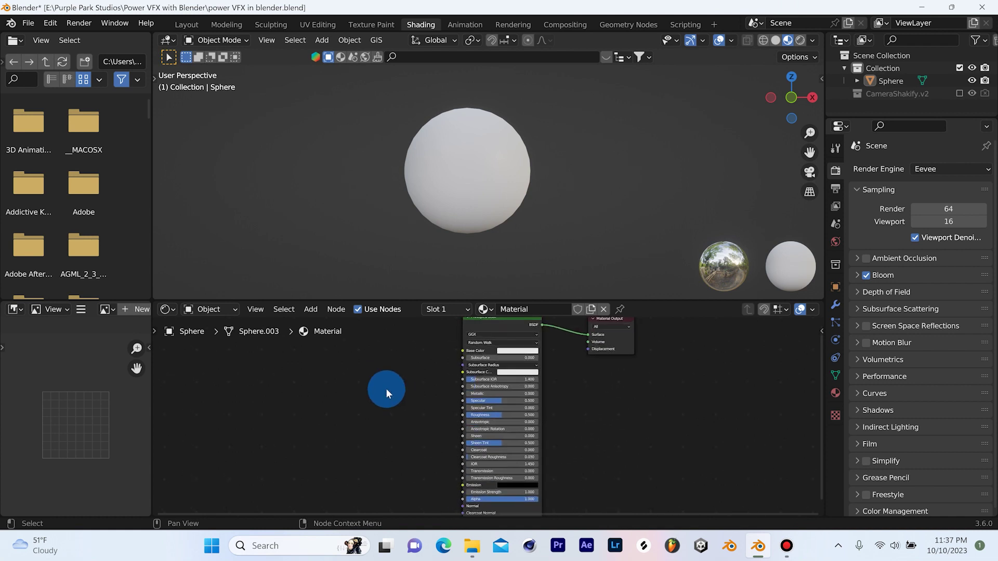
key("shift+a")
left_click(366, 362)
type("noi")
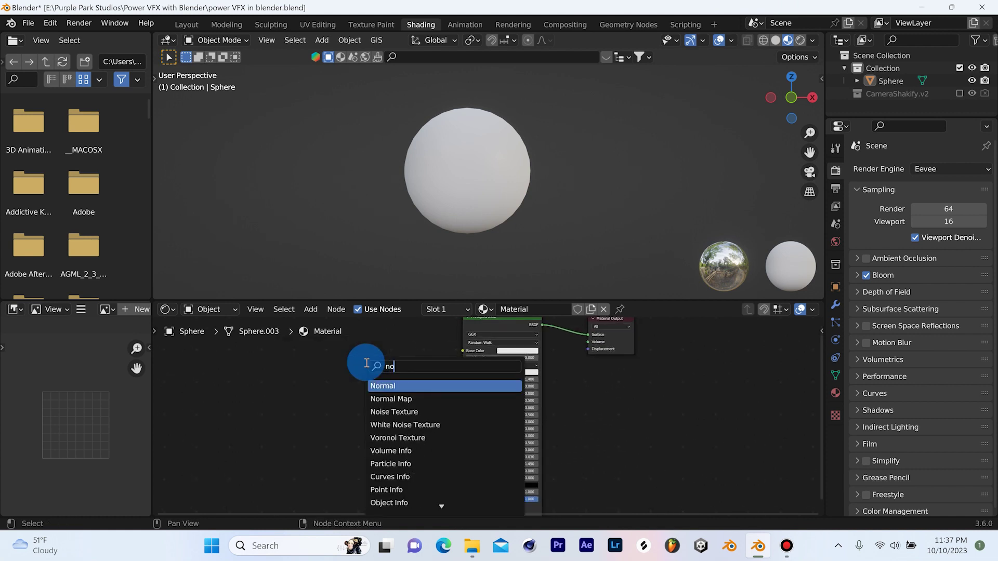
left_click(391, 388)
left_click(397, 441)
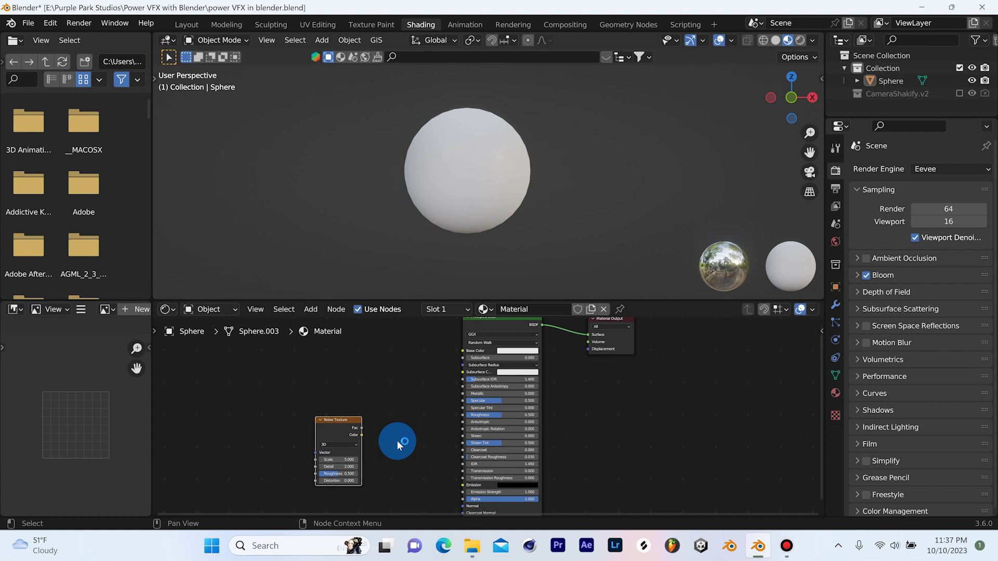
scroll(292, 413, "up", 2)
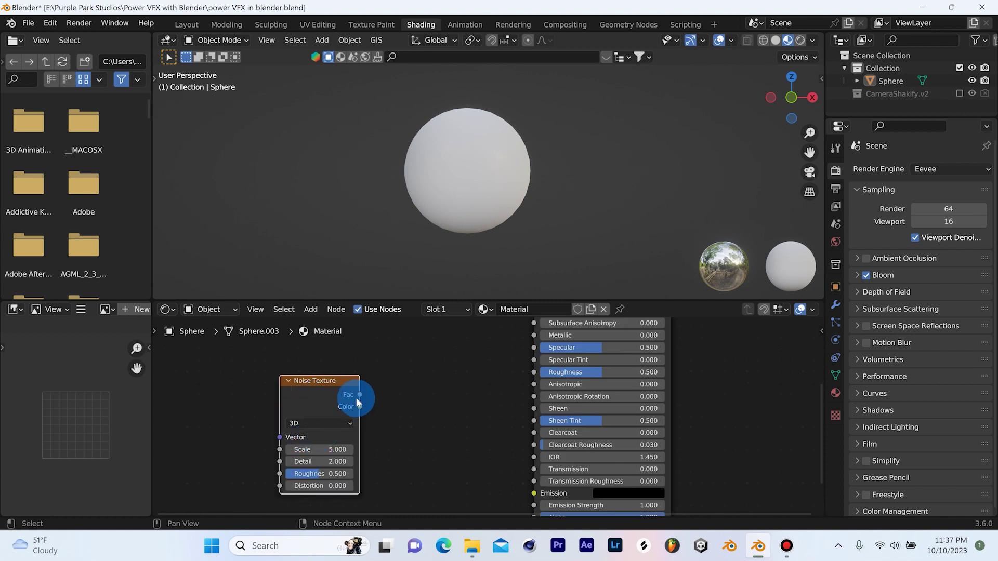
left_click_drag(362, 396, 538, 487)
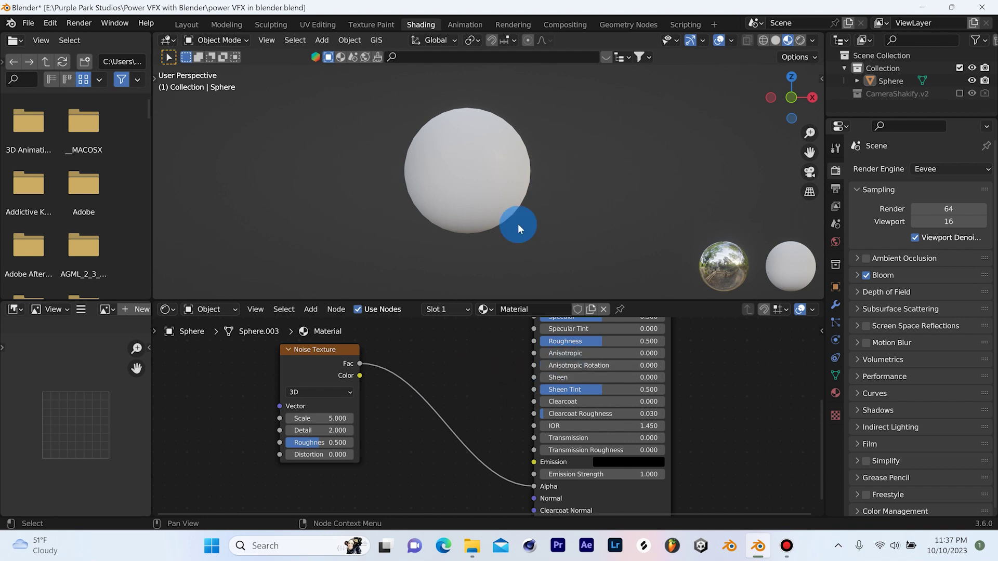
Set the sphere material's Blend Mode to Alpha Blend in Material Properties.
left_click(459, 190)
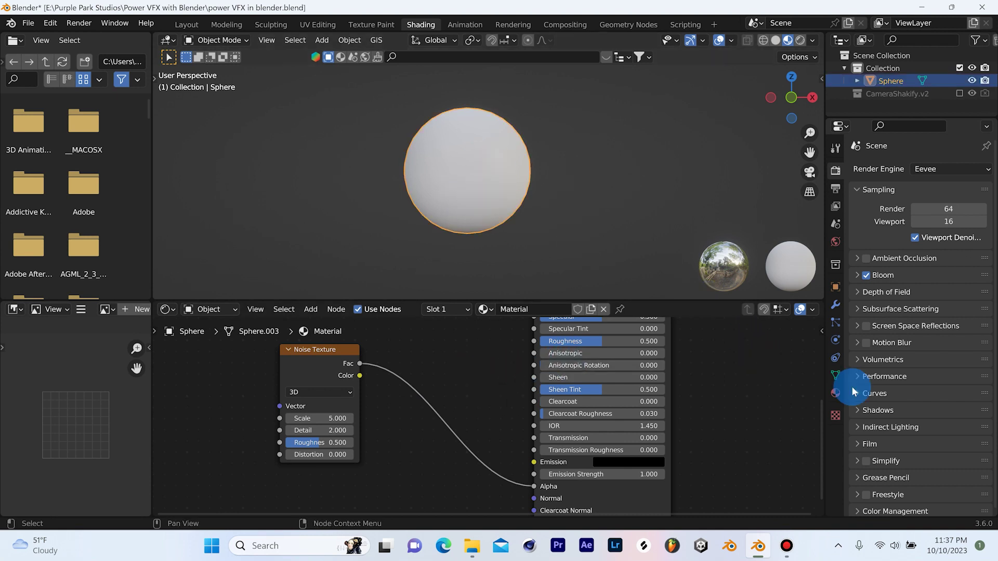
left_click(837, 393)
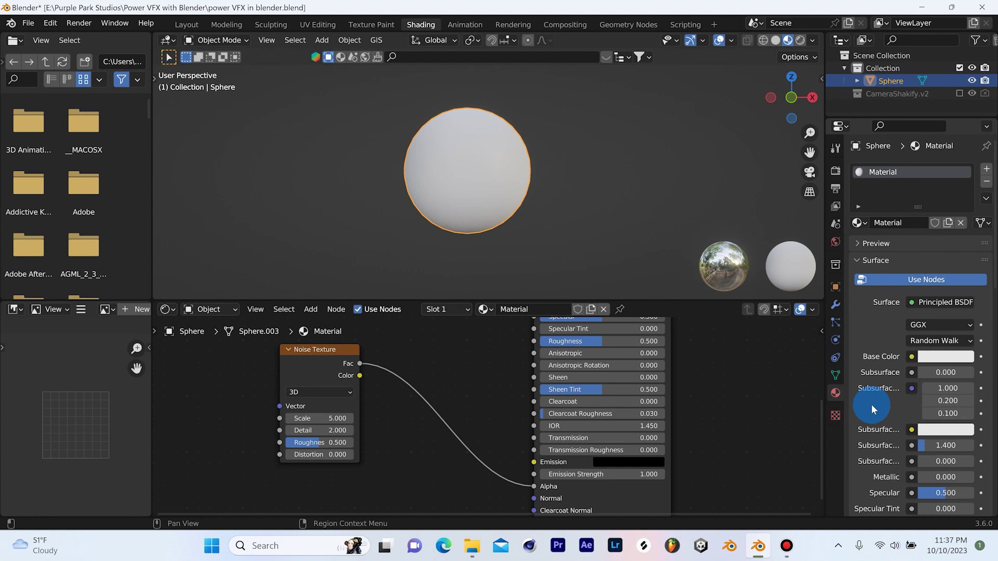
scroll(873, 404, "down", 10)
scroll(877, 404, "down", 10)
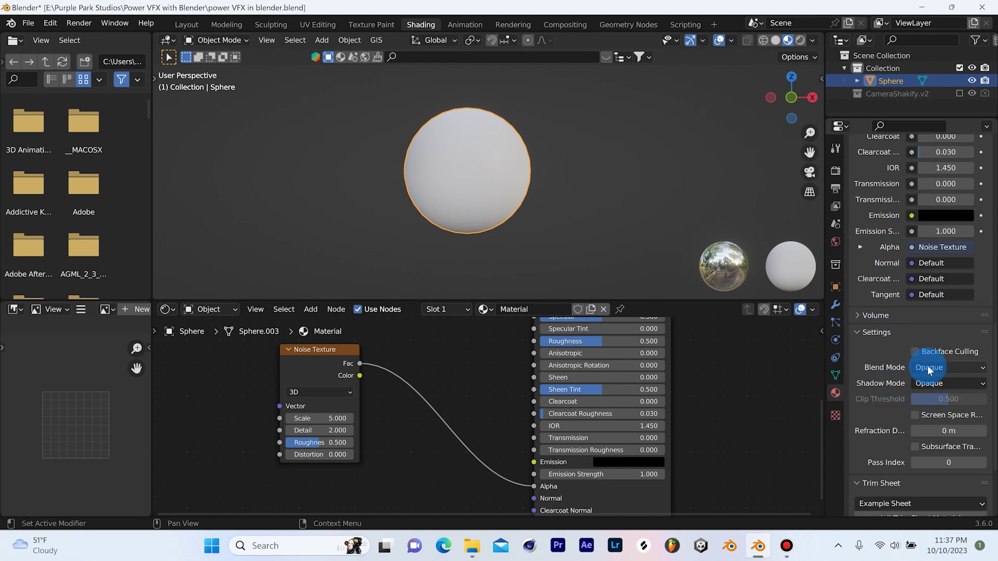
left_click(929, 368)
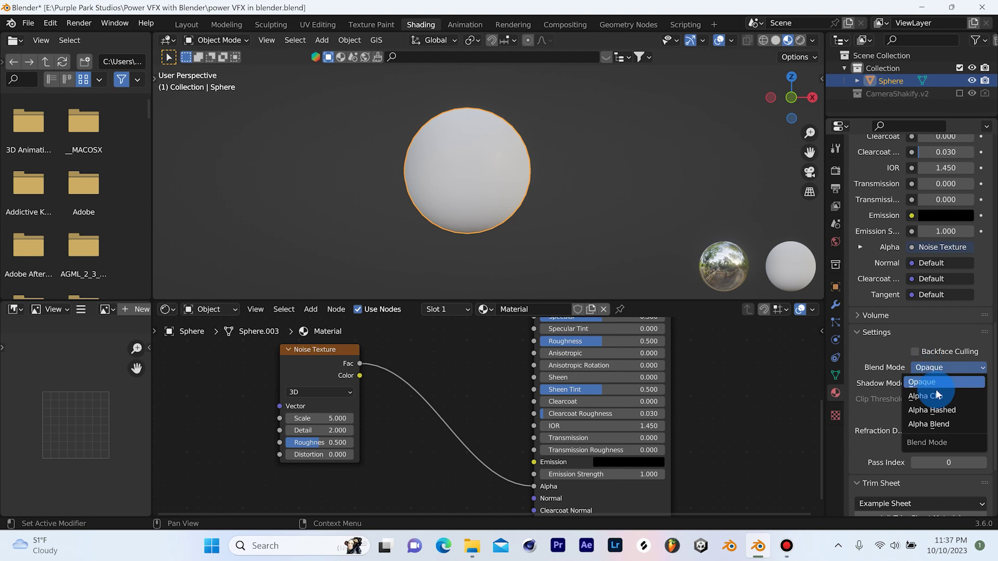
left_click(934, 425)
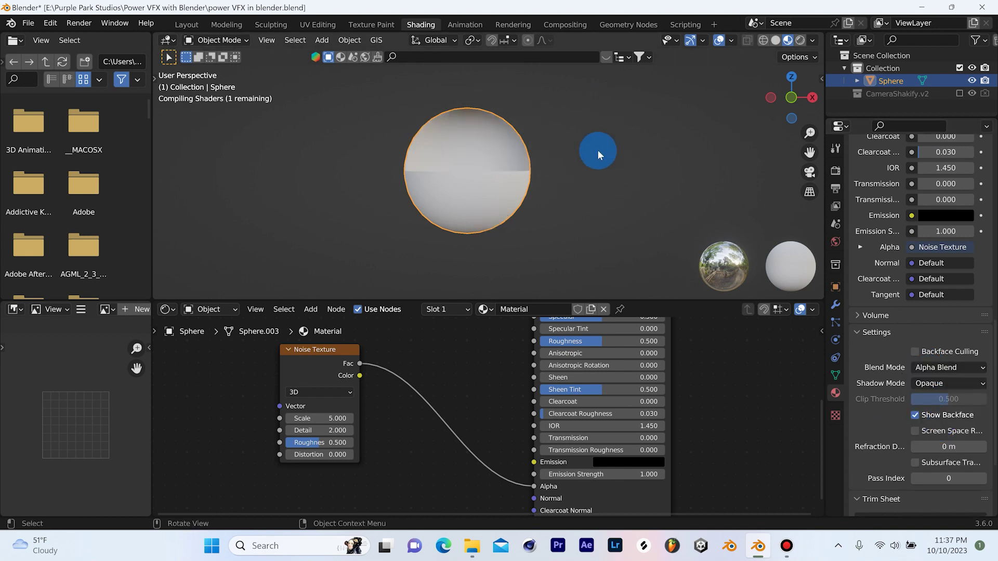
left_click(526, 209)
left_click(460, 159)
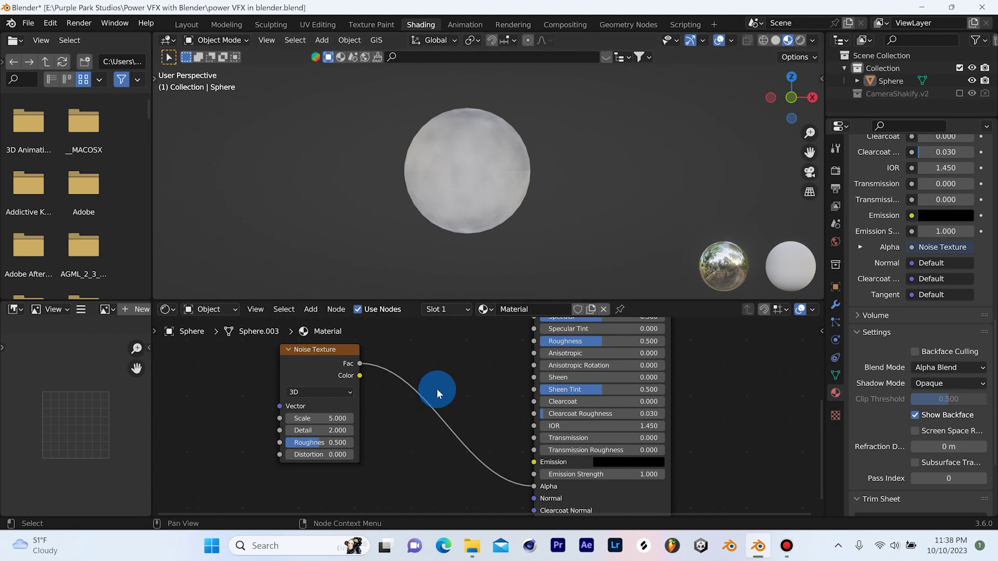
Insert a Color Ramp node into the noise Fac-to-Alpha link.
key("shift+a")
left_click(438, 367)
type("colo")
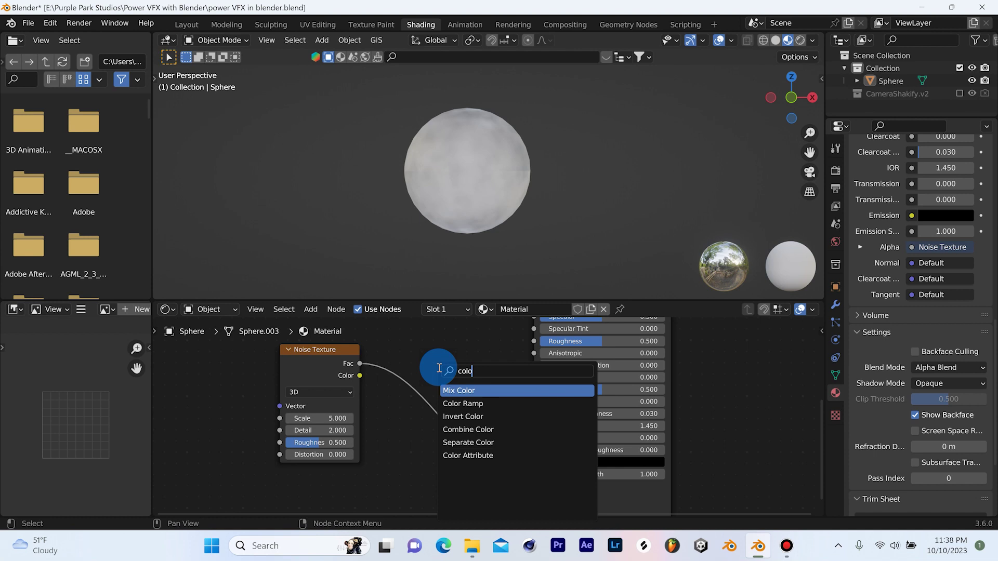
left_click(460, 403)
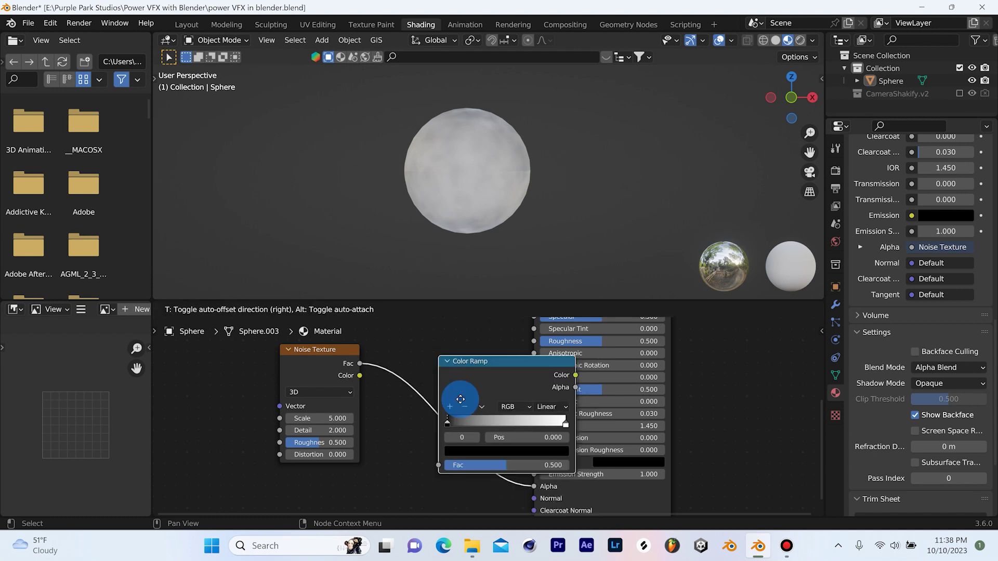
left_click(427, 391)
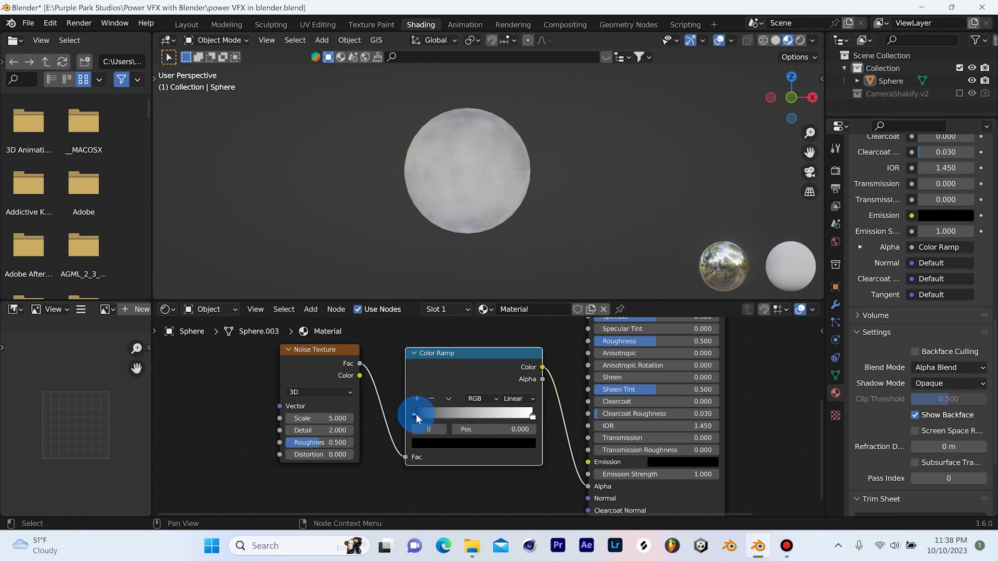
Move the Color Ramp's black stop to 0.537 and white stop to 0.673.
left_click_drag(415, 414, 492, 419)
left_click(448, 176)
scroll(449, 169, "up", 2)
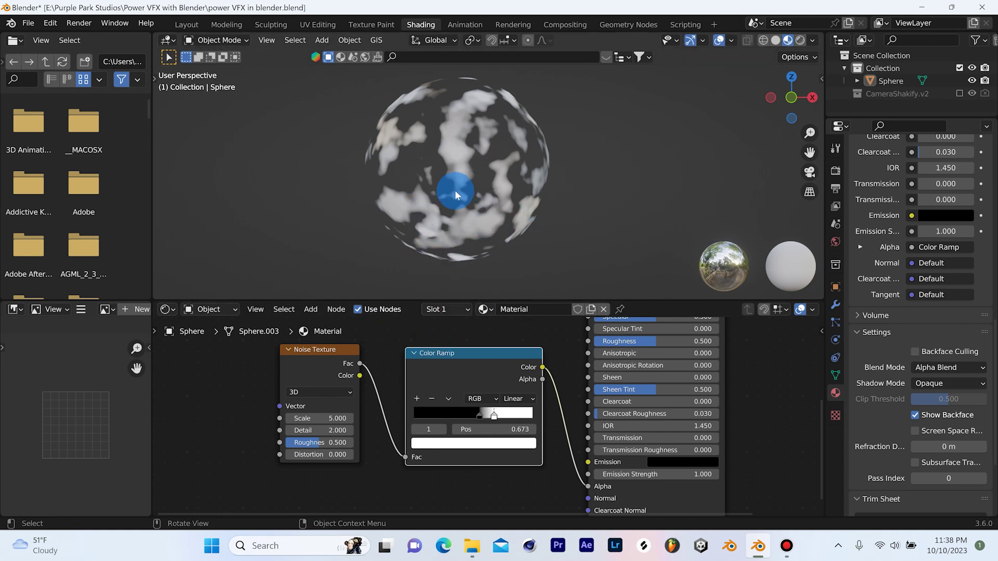
Set the Principled BSDF Emission colour to white.
scroll(626, 459, "up", 2)
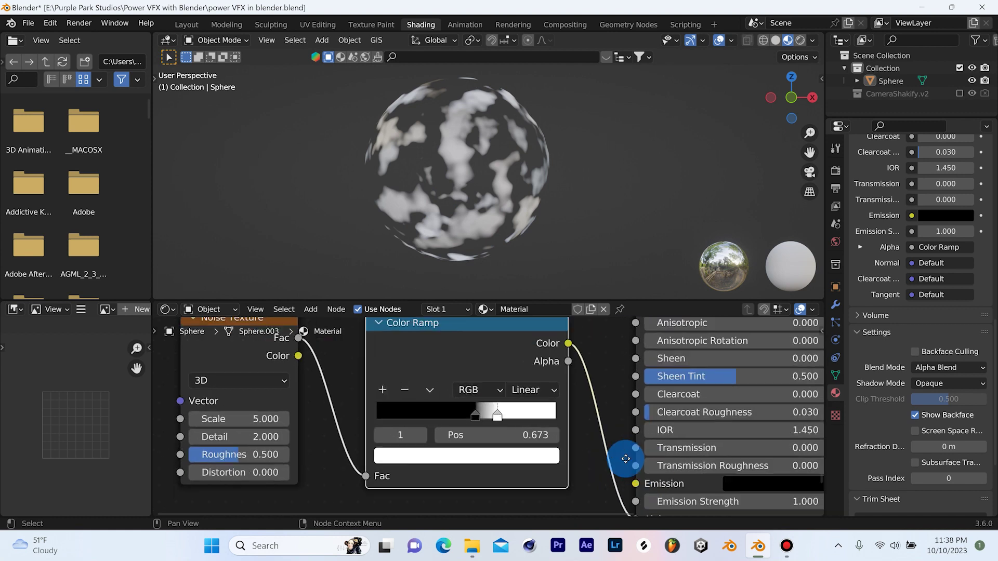
middle_click_drag(626, 459, 516, 429)
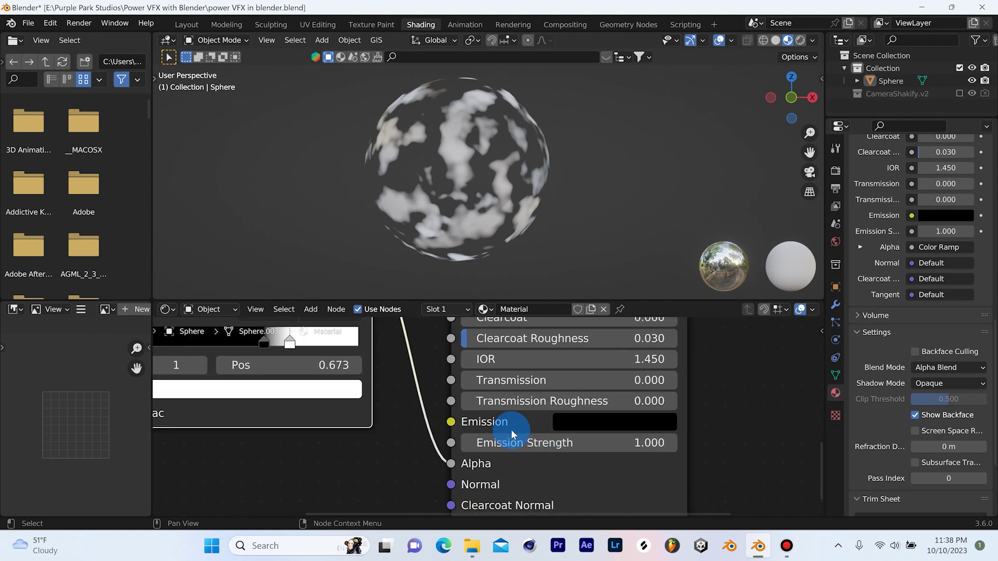
left_click(570, 425)
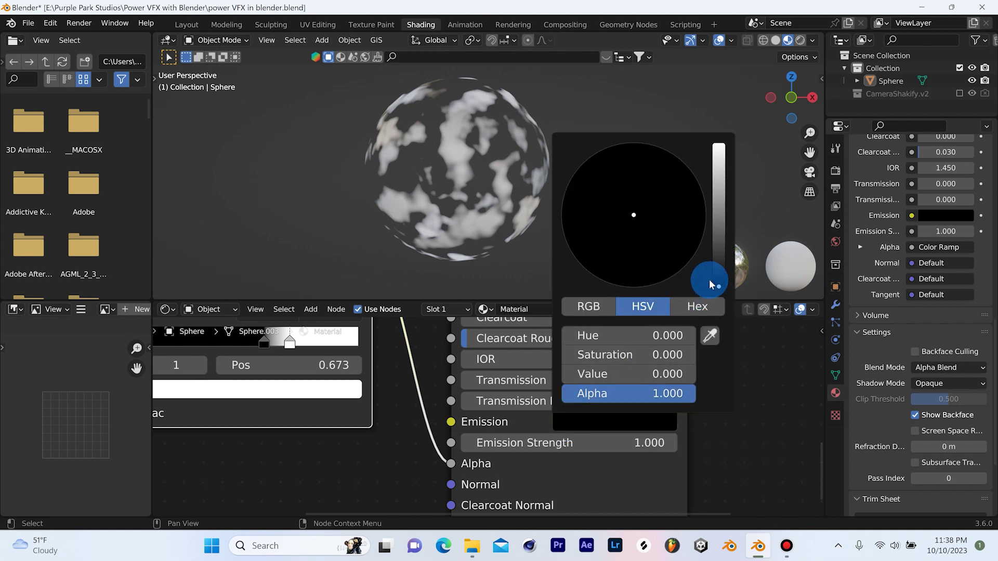
left_click_drag(711, 284, 725, 140)
left_click(544, 475)
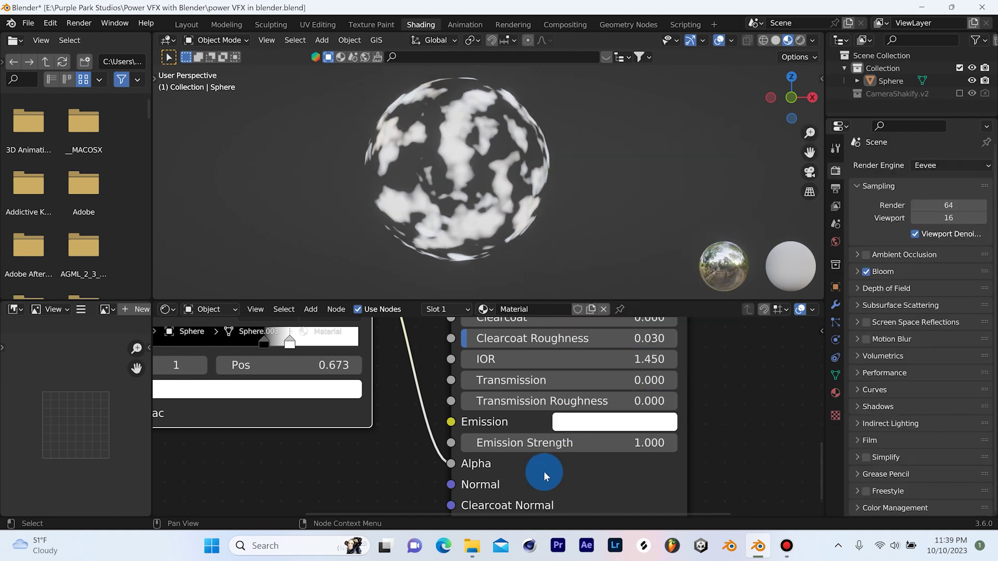
Set the Emission Strength to 22.
left_click_drag(530, 443, 563, 434)
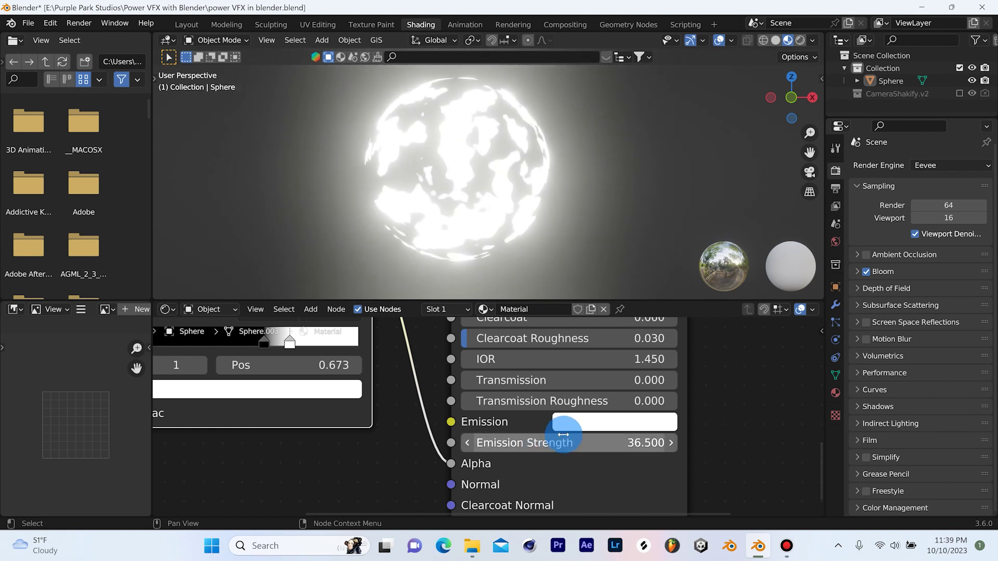
left_click(571, 441)
type("44")
key("Return")
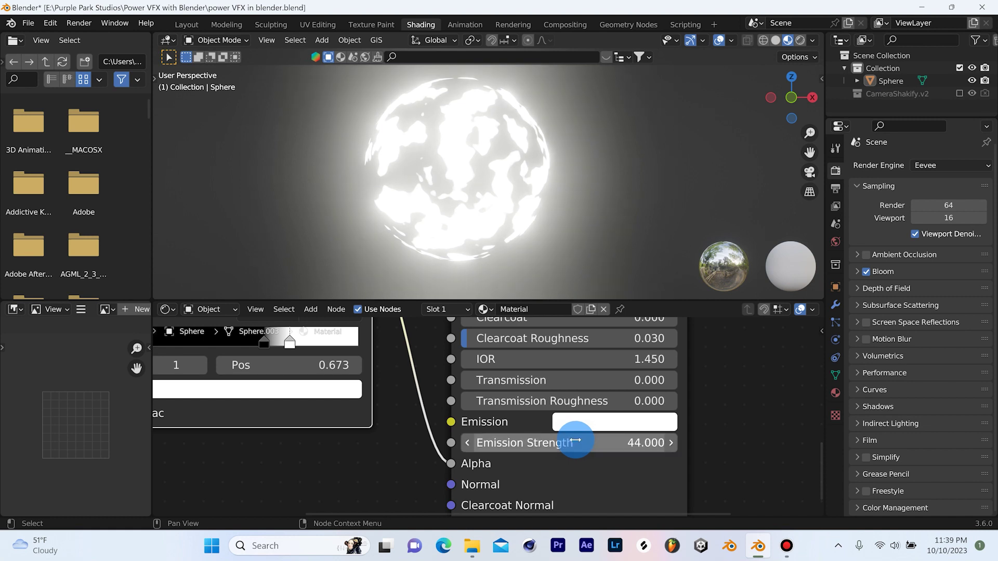
left_click(576, 441)
type("22")
key("Return")
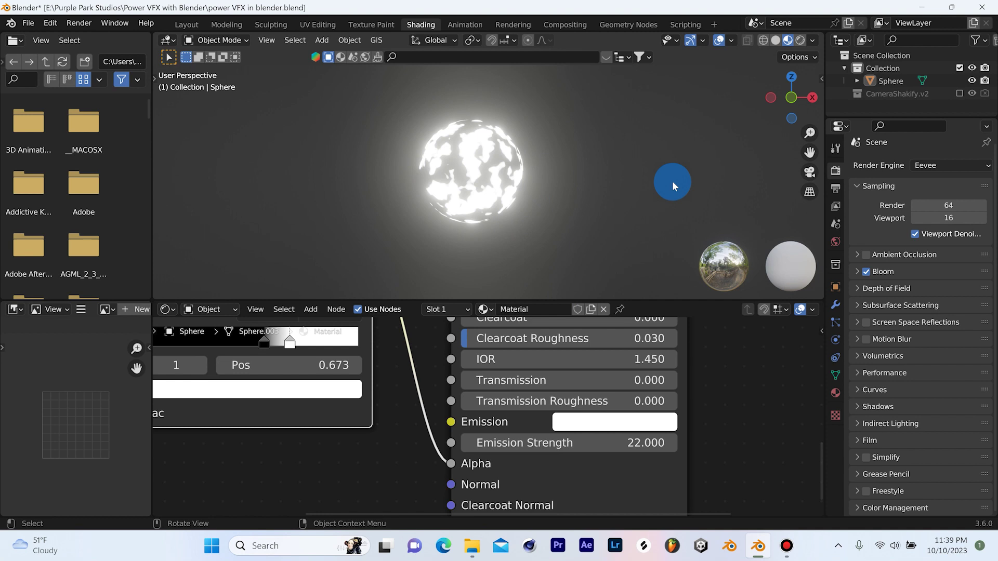
Change the emission colour to blue-purple (hue 0.643, saturation 0.846).
left_click(561, 425)
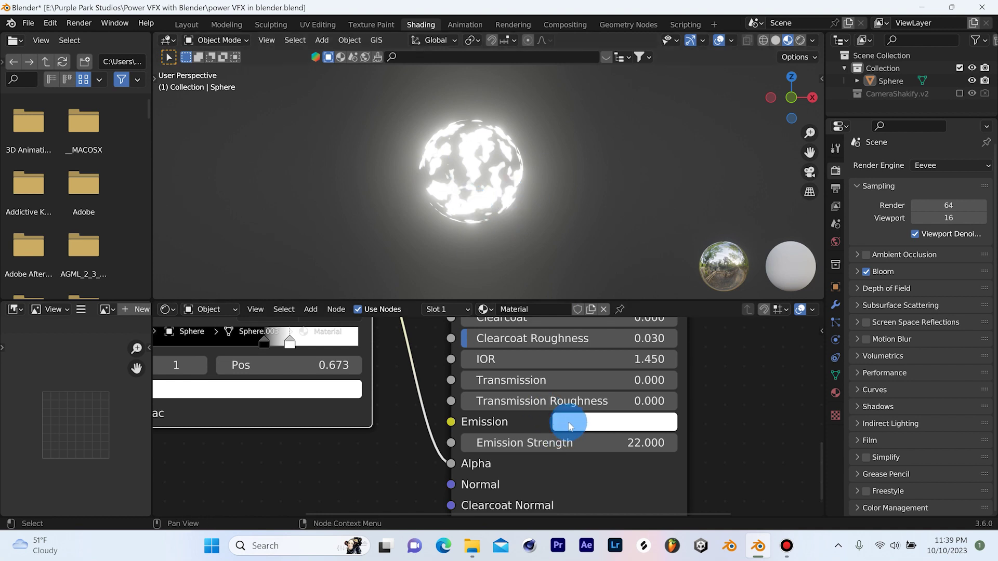
left_click(635, 221)
mouse_move(635, 220)
left_mouse_down()
mouse_move(660, 197)
mouse_move(659, 183)
left_mouse_up()
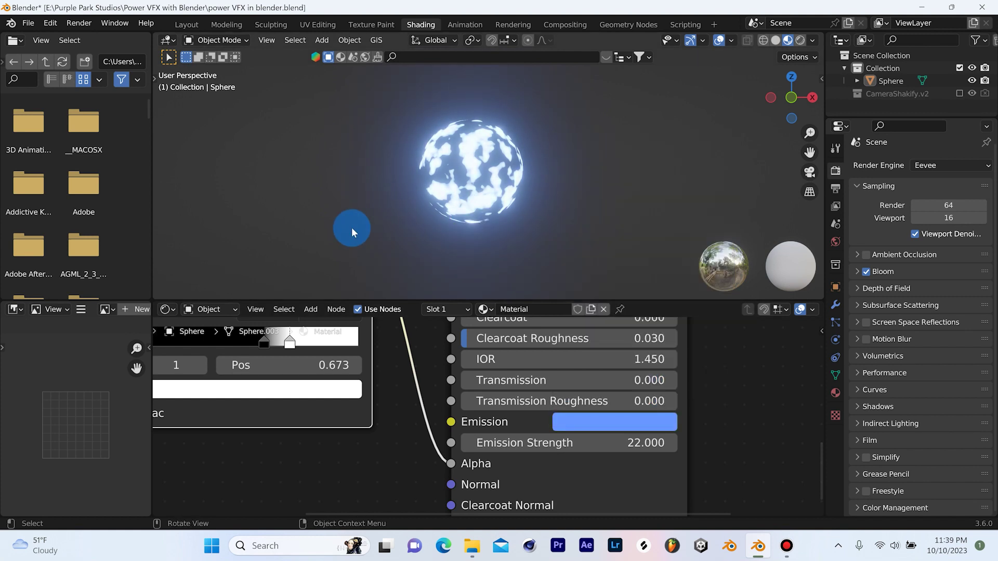
Add a Gradient Texture node to the left of the Noise Texture.
key("Home")
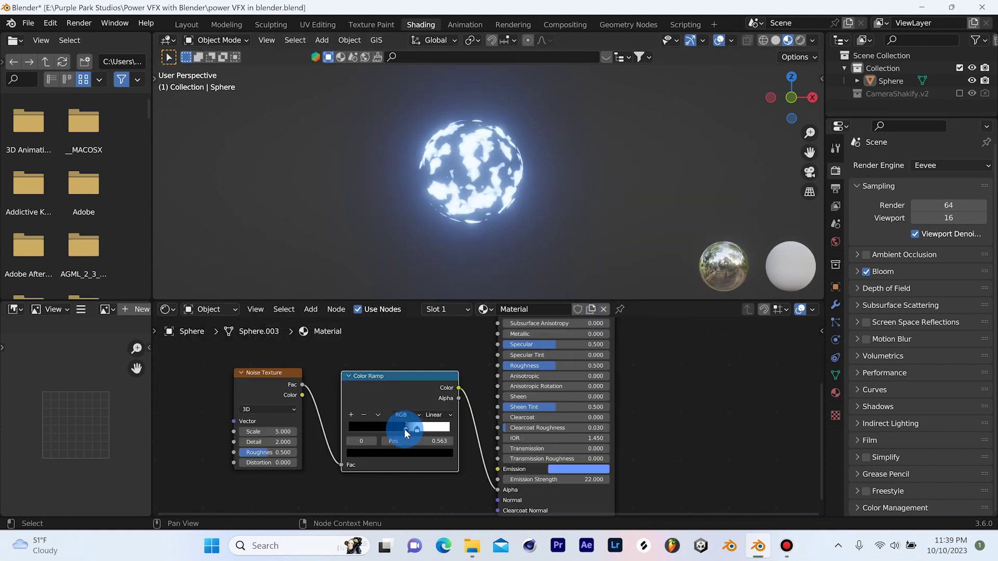
mouse_move(369, 420)
middle_mouse_down()
mouse_move(323, 407)
mouse_move(296, 419)
mouse_move(359, 414)
middle_mouse_up()
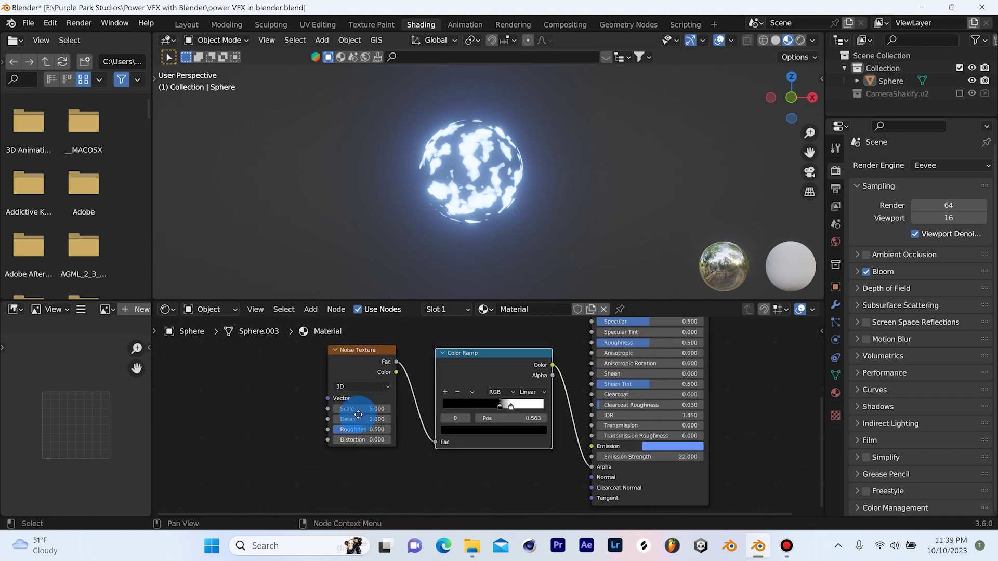
key("shift+a")
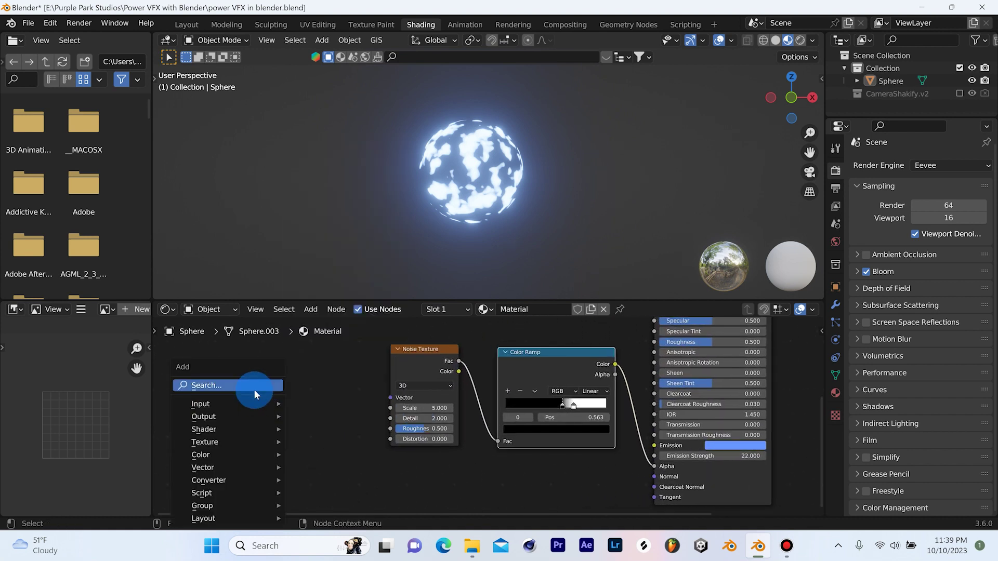
left_click(253, 386)
type("grad")
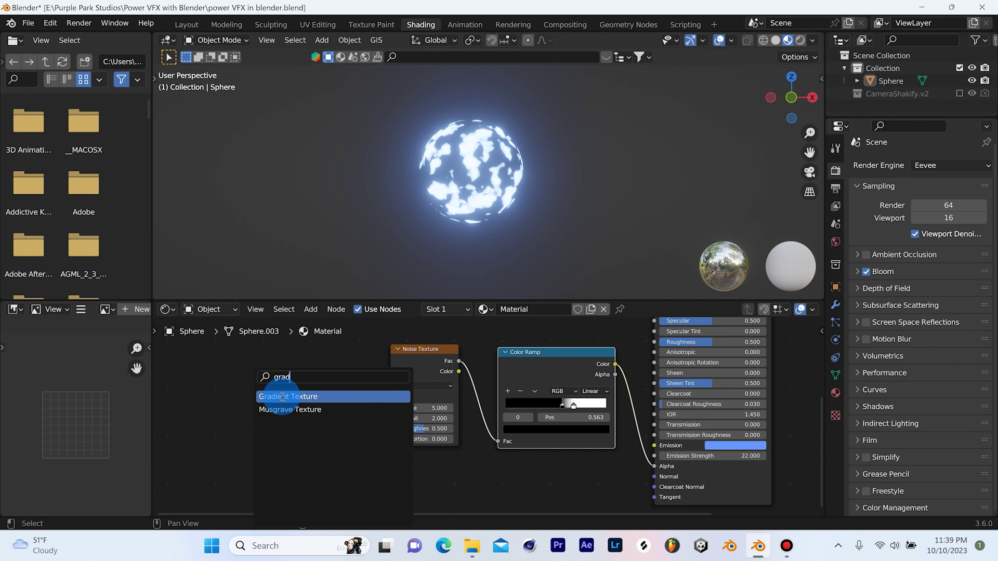
left_click(281, 396)
left_click(285, 402)
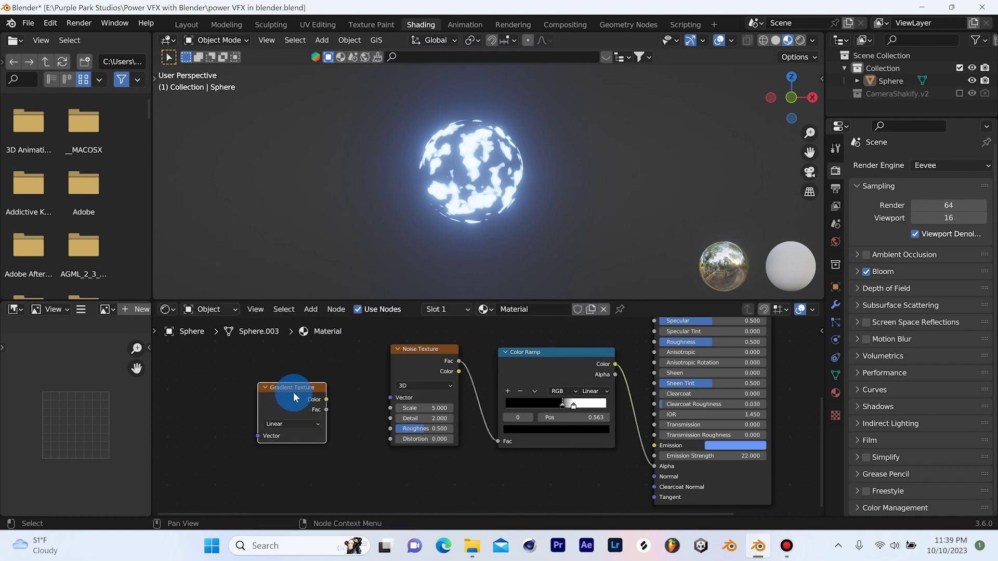
Set the gradient type to Easing and connect its Color to the noise Vector input.
left_click(281, 428)
left_click(288, 456)
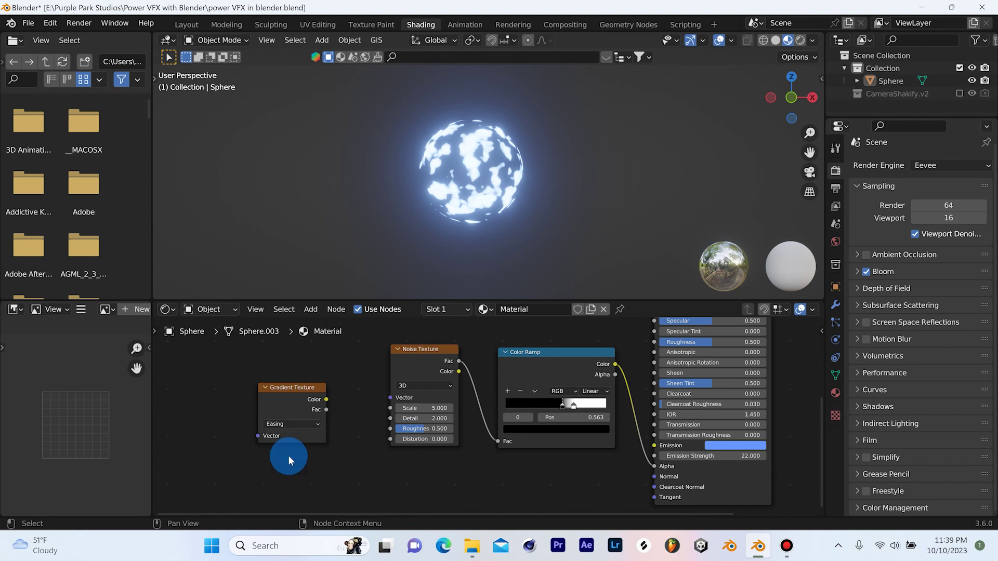
left_click_drag(327, 399, 395, 395)
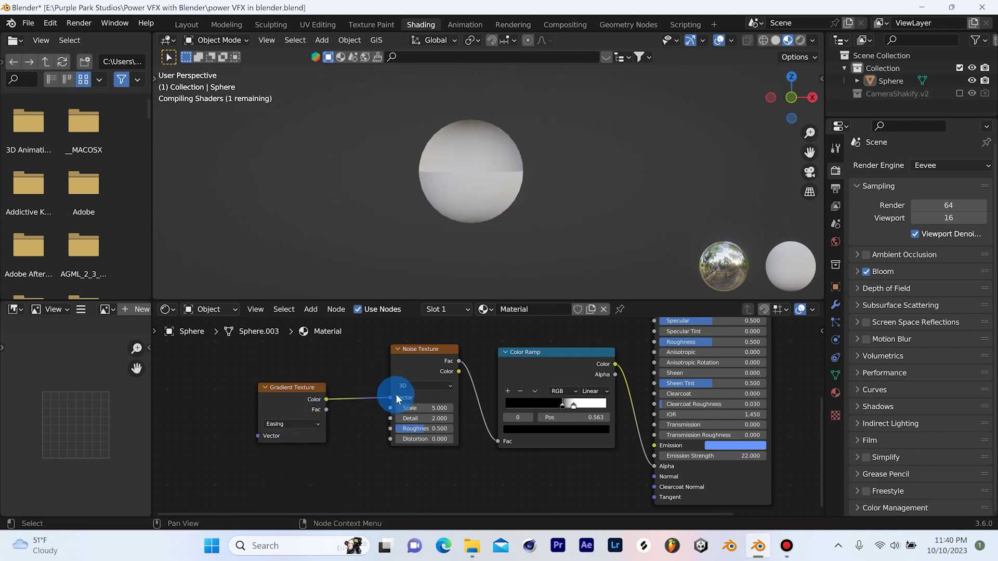
mouse_move(479, 205)
middle_mouse_down()
mouse_move(510, 225)
mouse_move(460, 204)
middle_mouse_up()
Preview the animation, then set the scene end frame to 250 in the Layout workspace.
key("space")
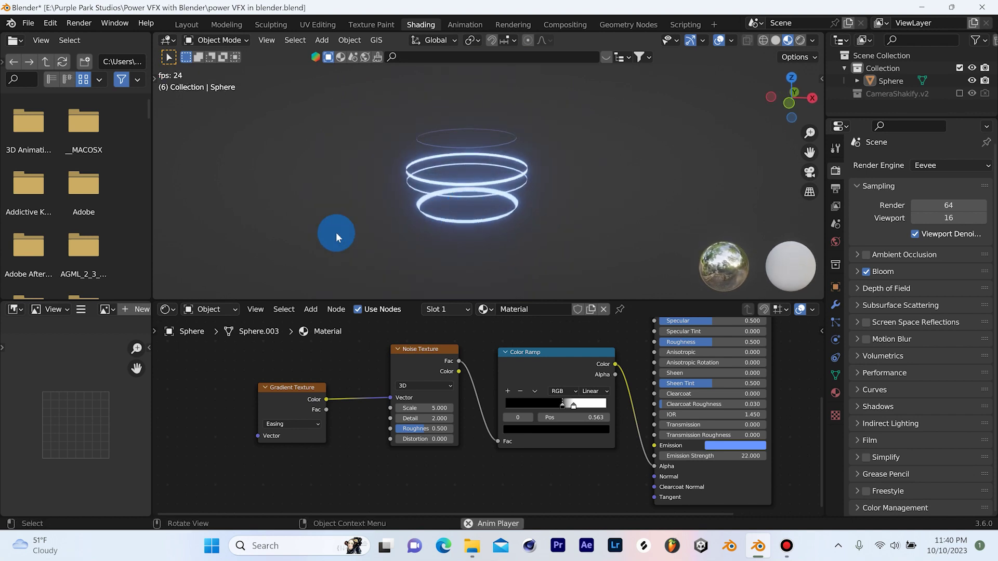
key("space")
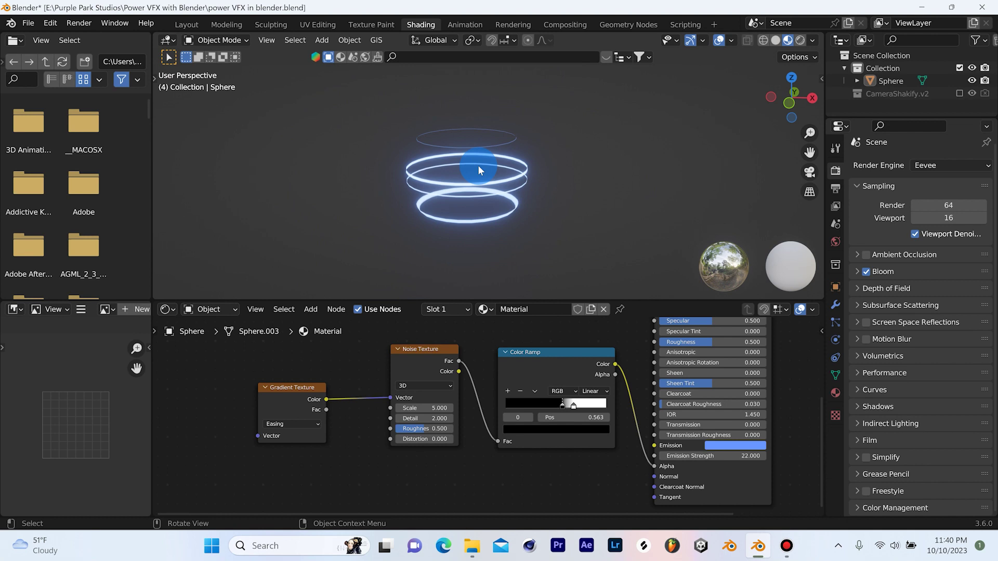
left_click(182, 27)
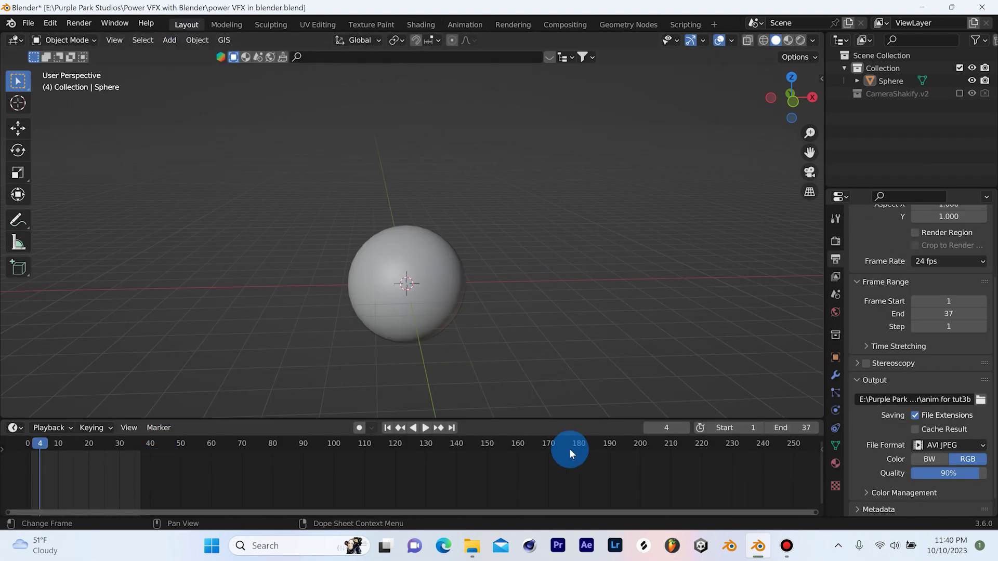
left_click(801, 431)
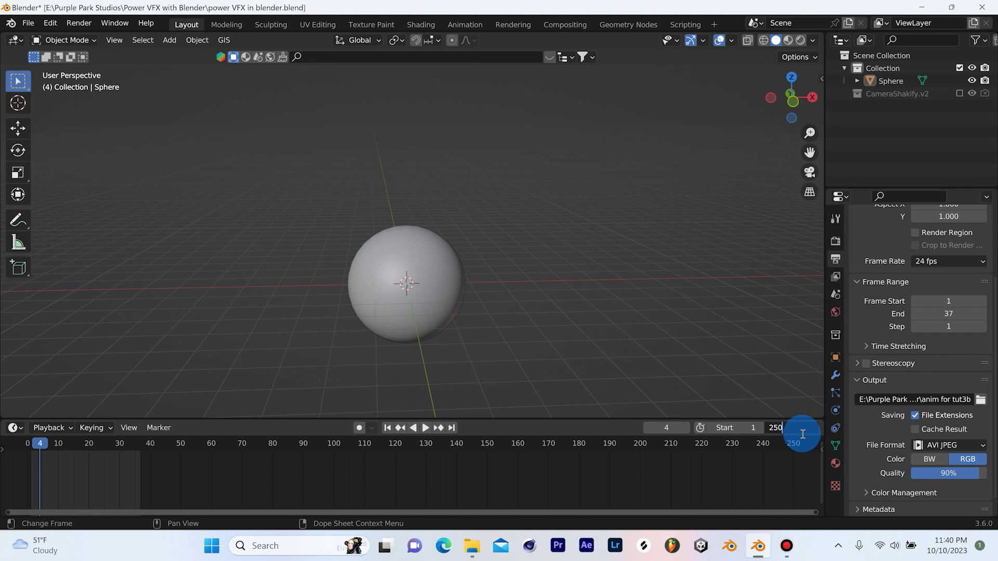
key("Return")
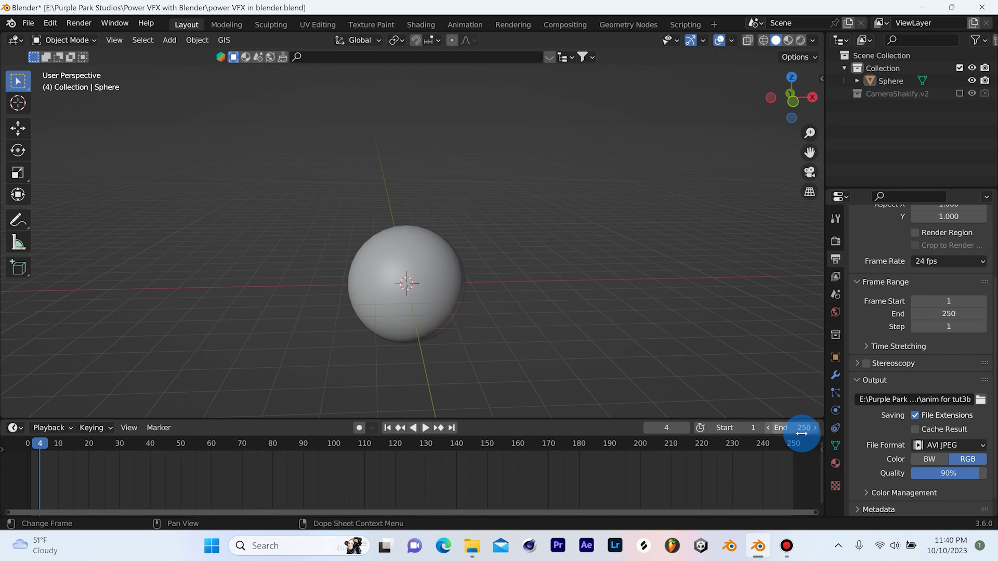
Play the animation from frame 1, stop it, and rewind to the start.
left_click(386, 429)
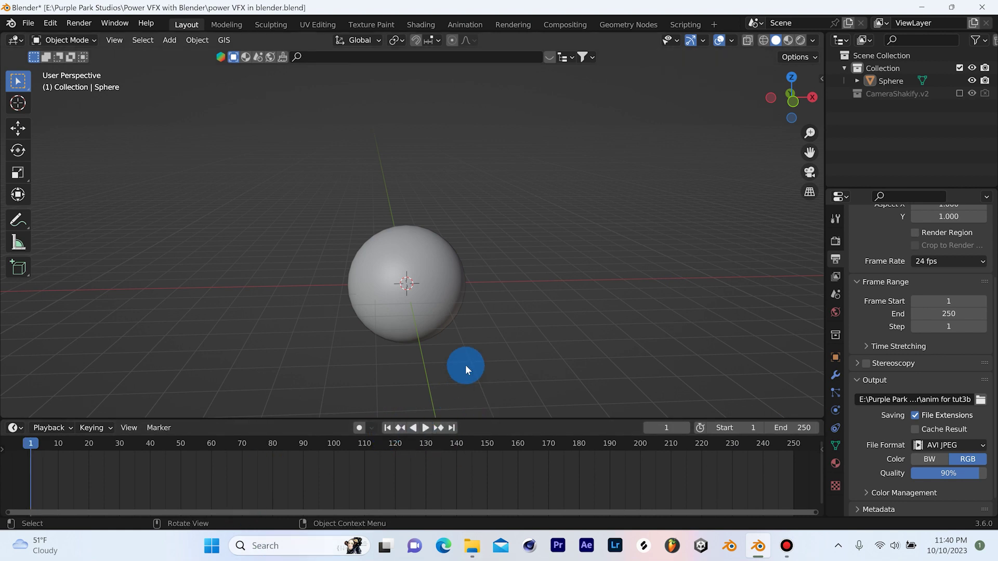
key("space")
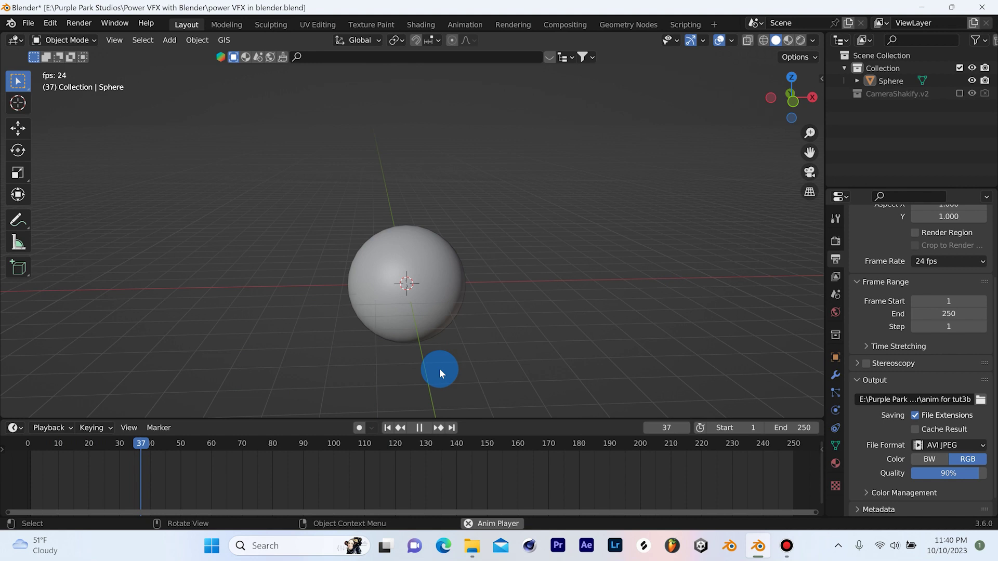
left_click(419, 428)
left_click(386, 428)
Preview the animation in the Shading workspace, then save the project file.
left_click(420, 24)
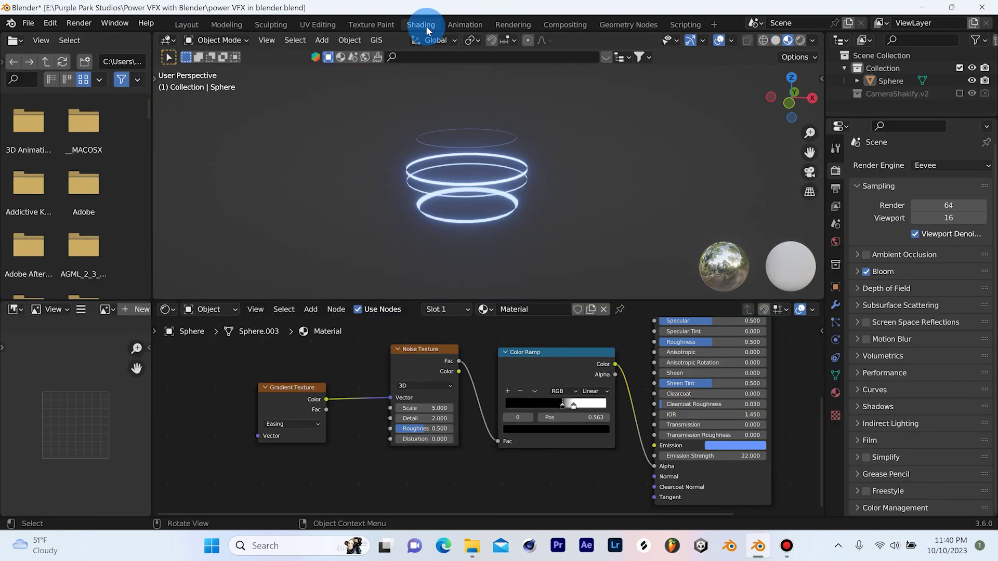
key("space")
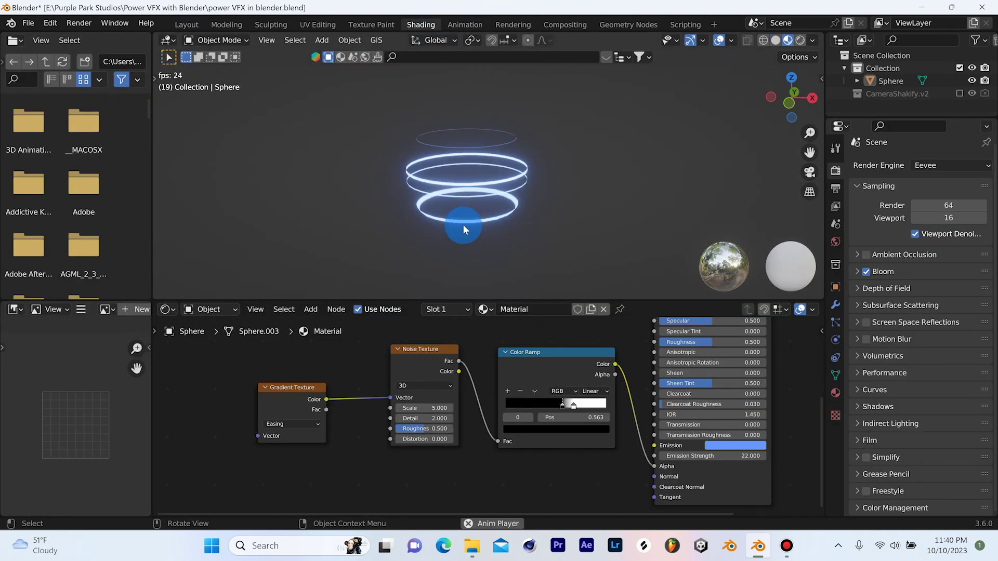
key("Escape")
key("ctrl+s")
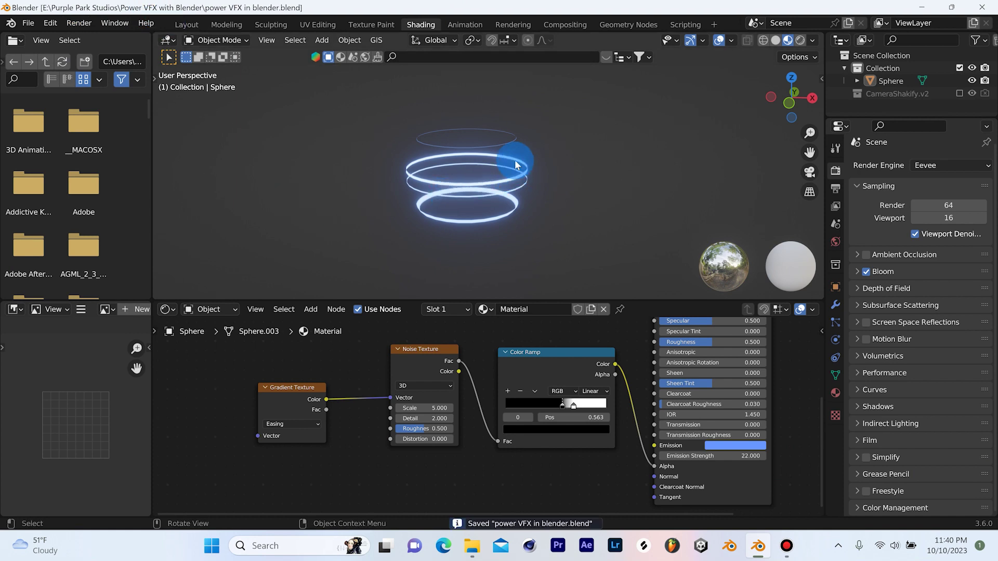
Check the Layout workspace, then come back to Shading with the glowing blue rings.
scroll(426, 425, "up", 1)
scroll(426, 425, "up", 1)
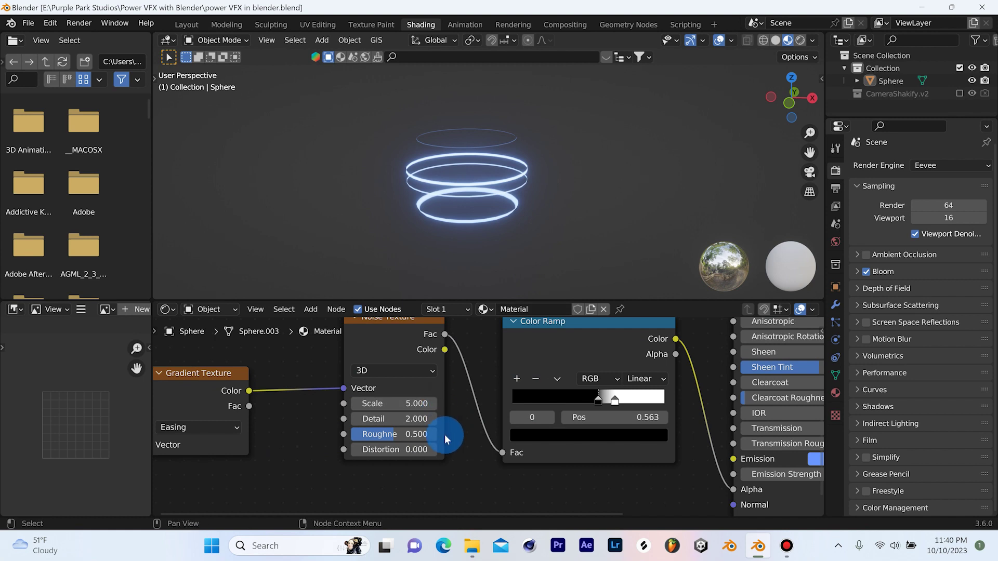
left_click(188, 25)
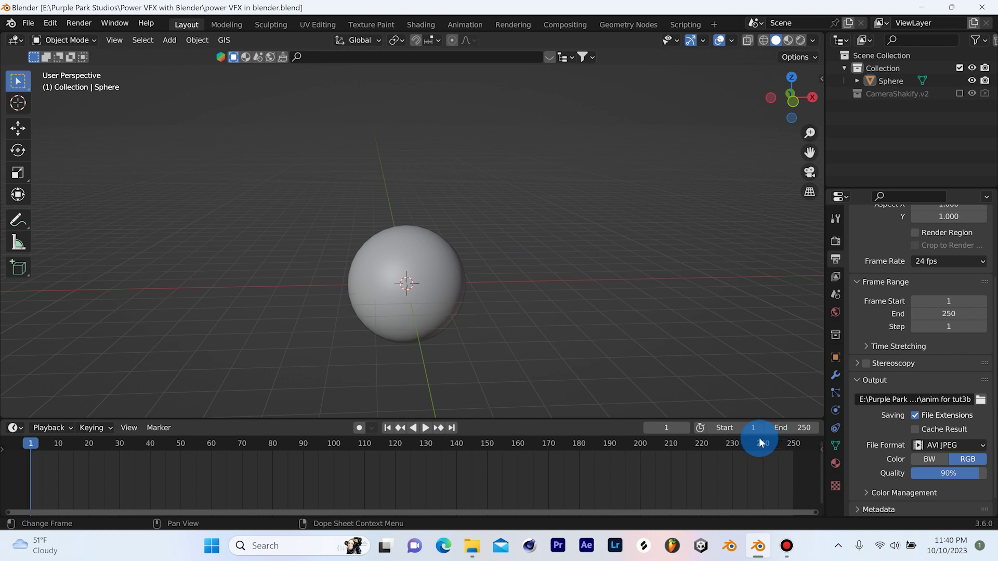
left_click(420, 24)
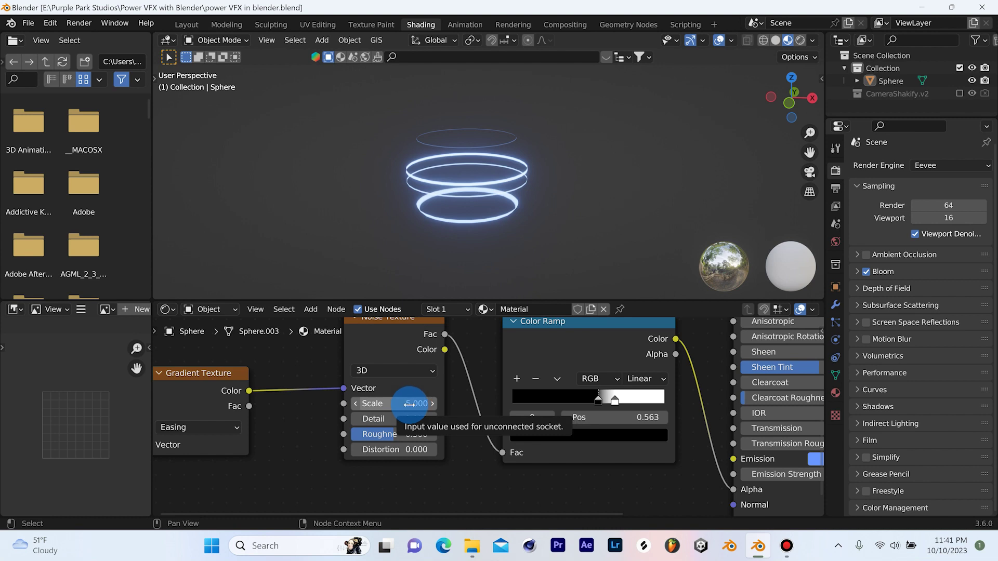
Switch the Noise Texture dimensions to 4D and scrub its W value.
middle_click_drag(363, 353, 376, 375)
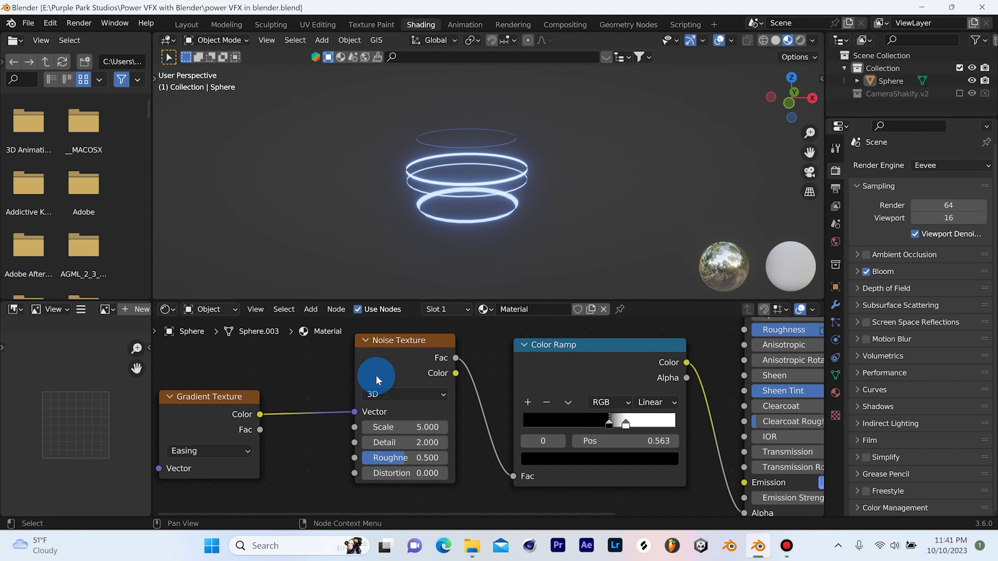
scroll(376, 375, "up", 1)
left_click(360, 391)
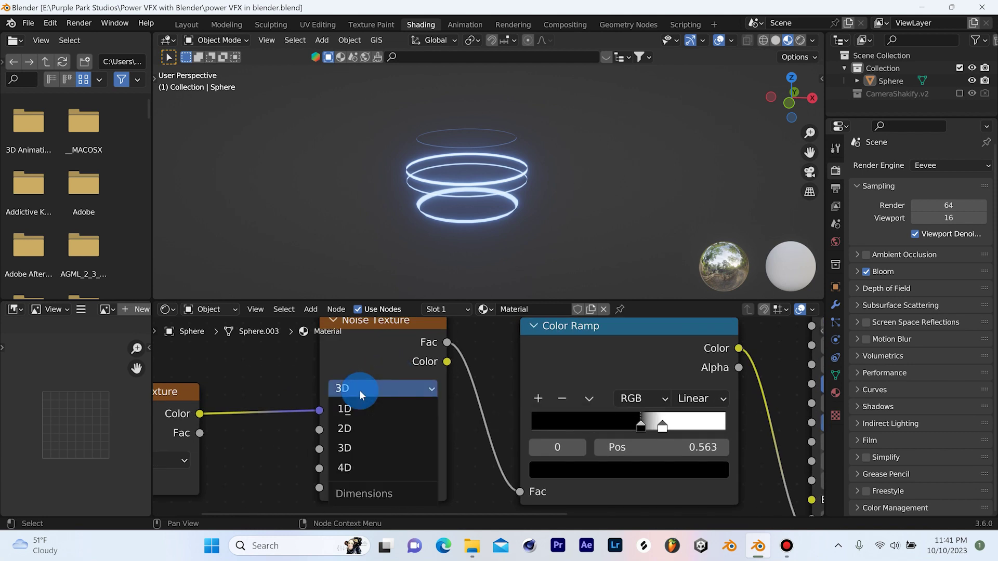
left_click(360, 467)
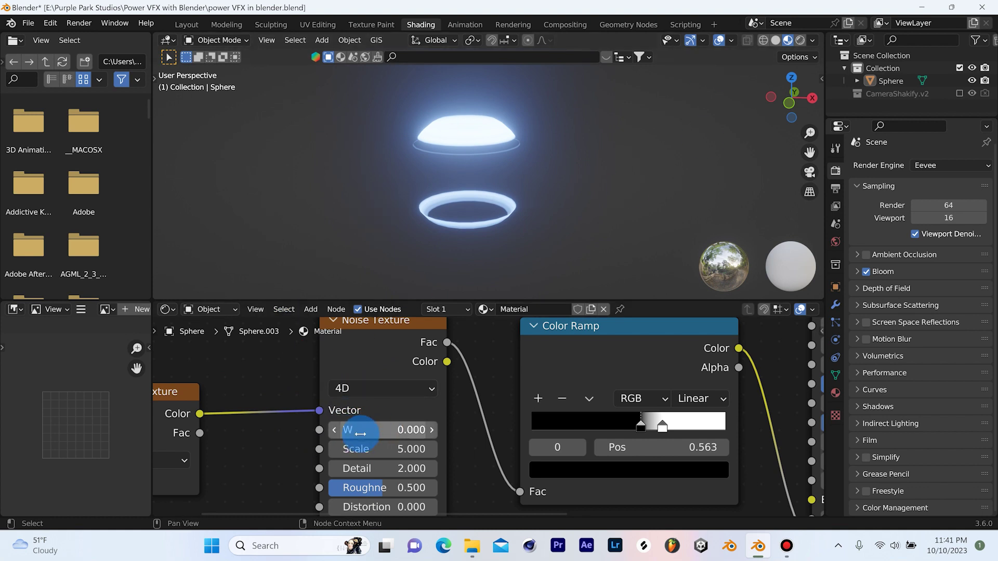
scroll(385, 430, "down", 1)
mouse_move(384, 429)
left_mouse_down()
mouse_move(457, 429)
mouse_move(396, 430)
left_mouse_up()
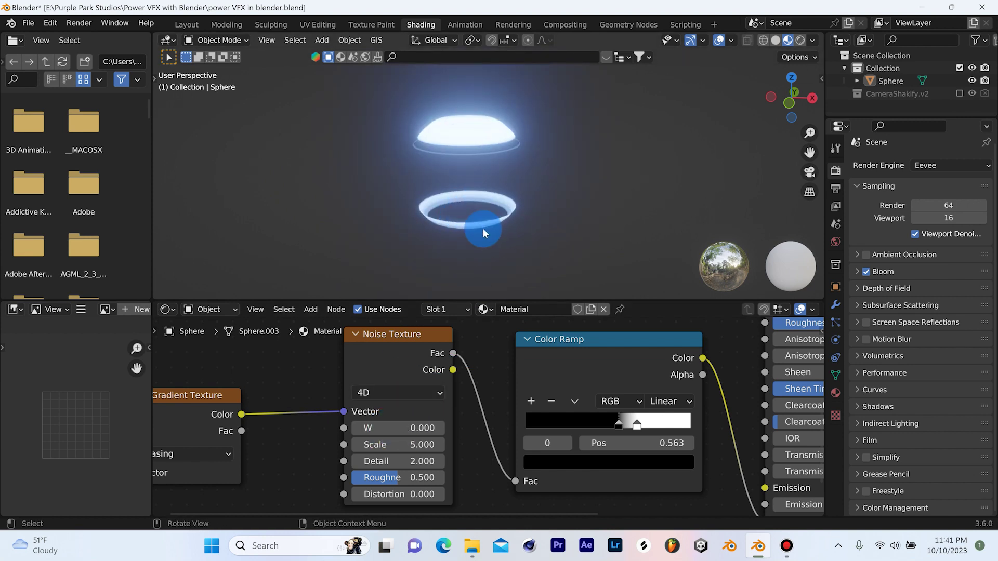
Drive the noise W value with the expression #frame*.01.
left_click(491, 141)
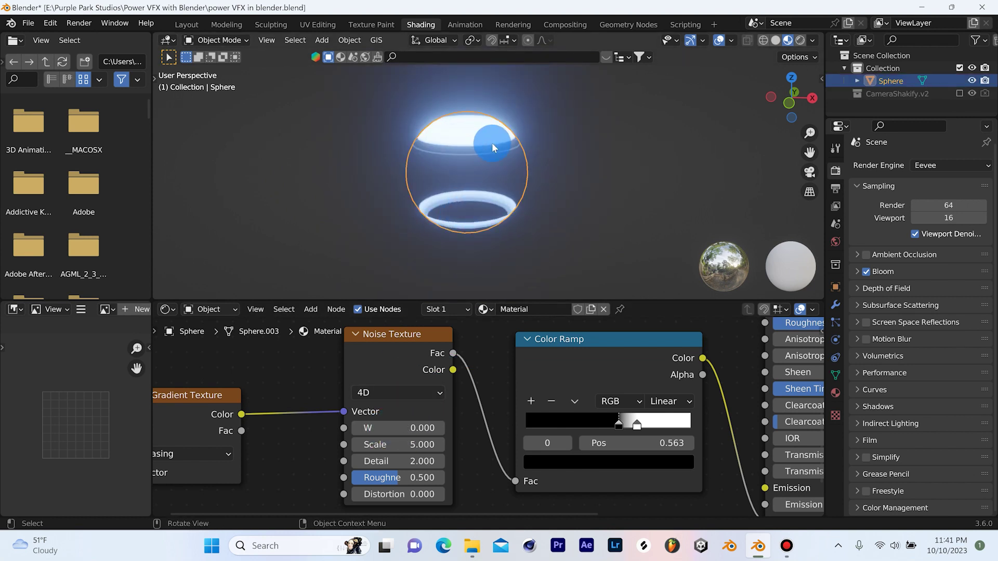
left_click(397, 427)
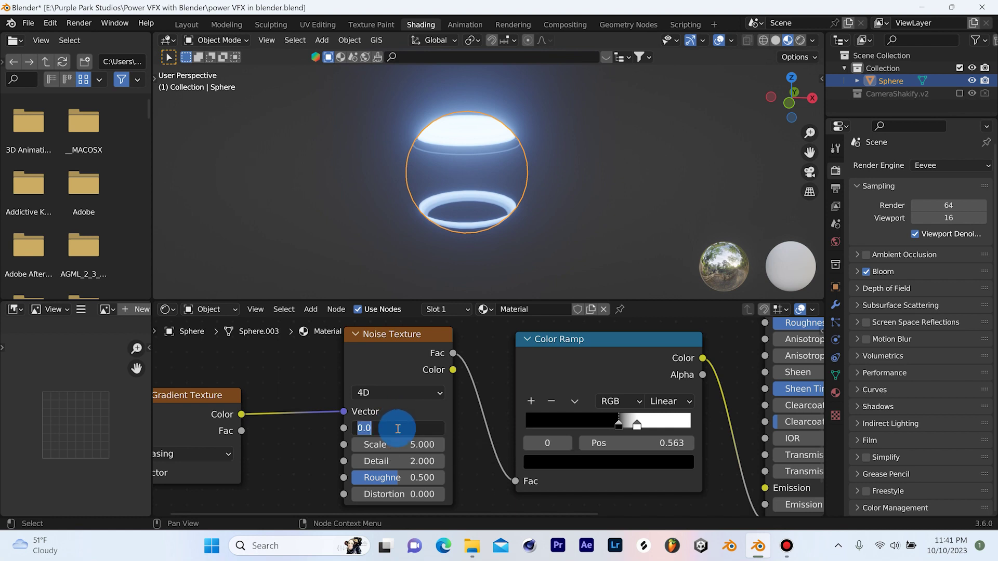
type("#frame*")
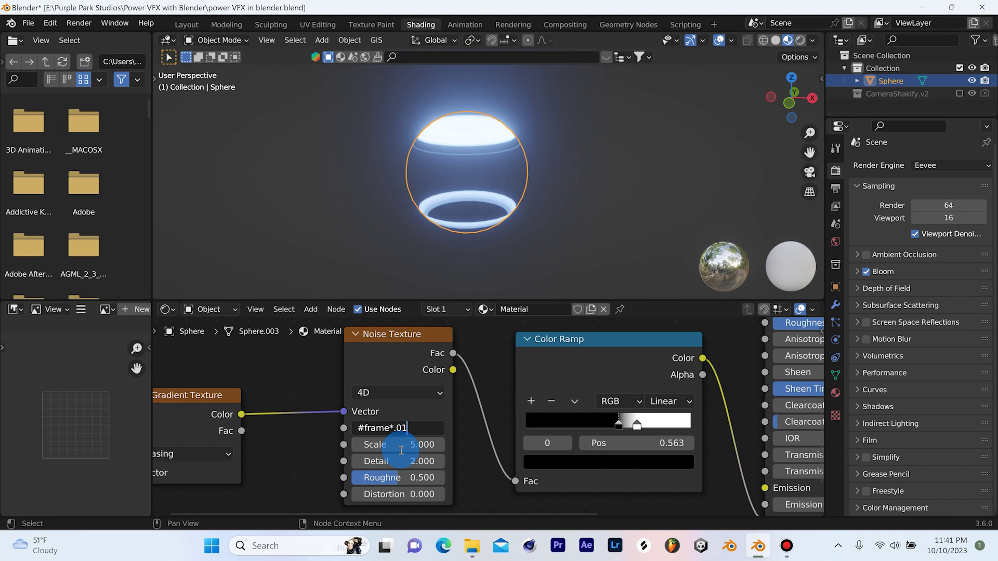
key("Return")
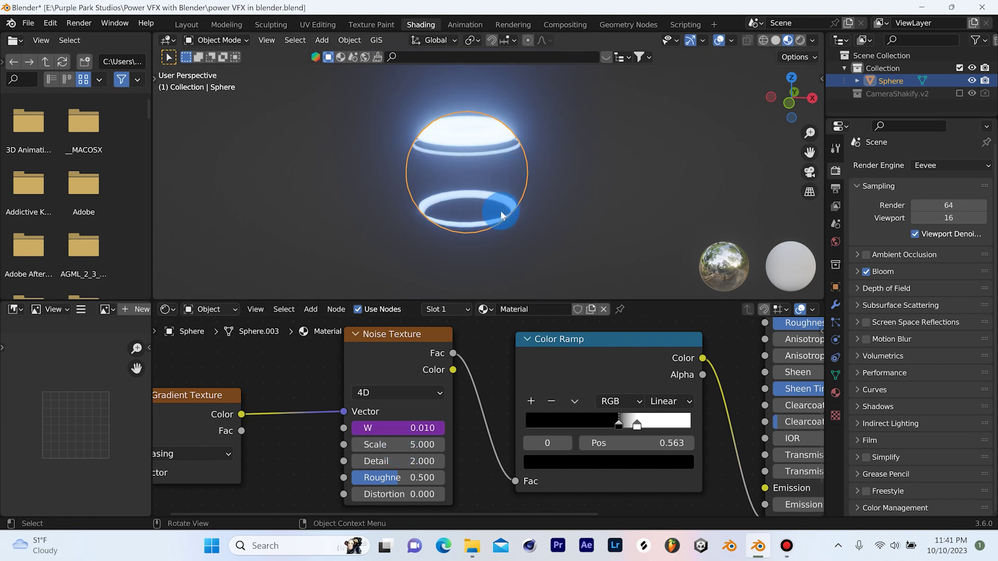
key("space")
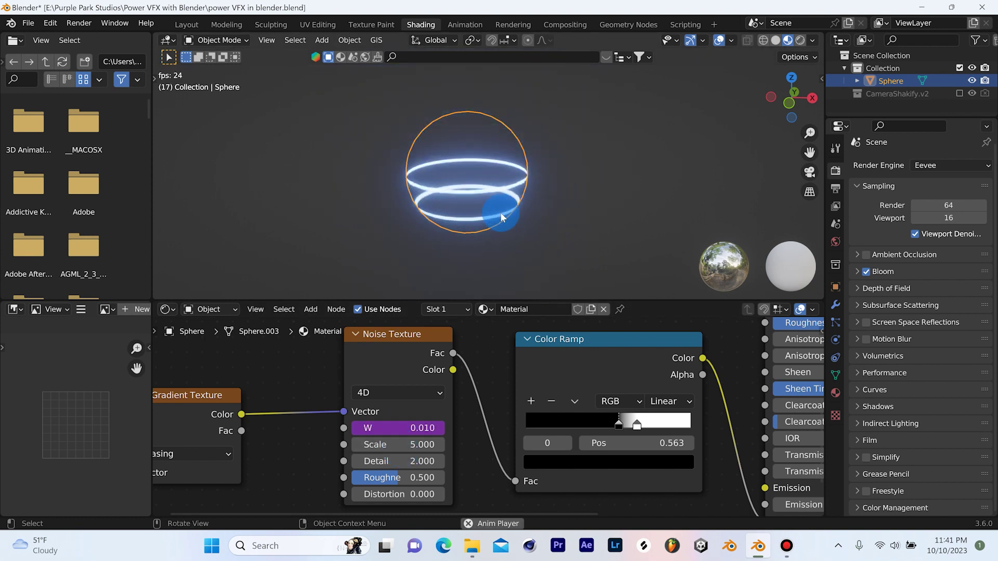
left_click(628, 108)
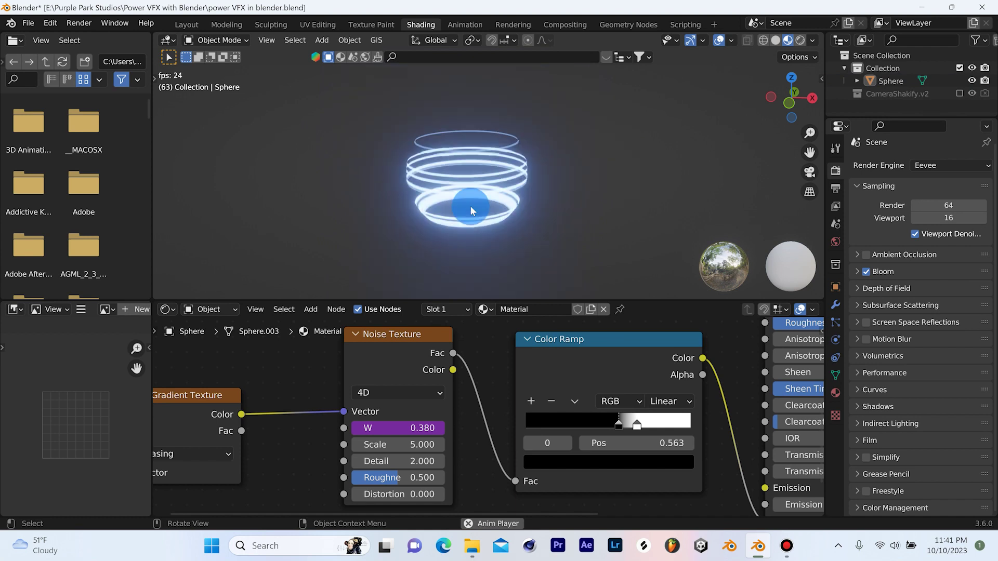
left_click(500, 179)
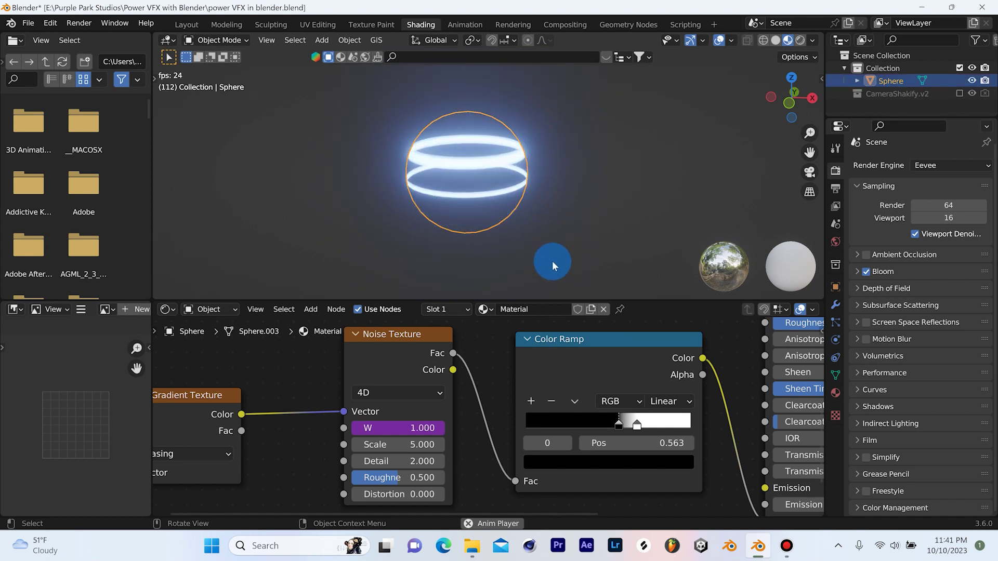
key("r")
key("Escape")
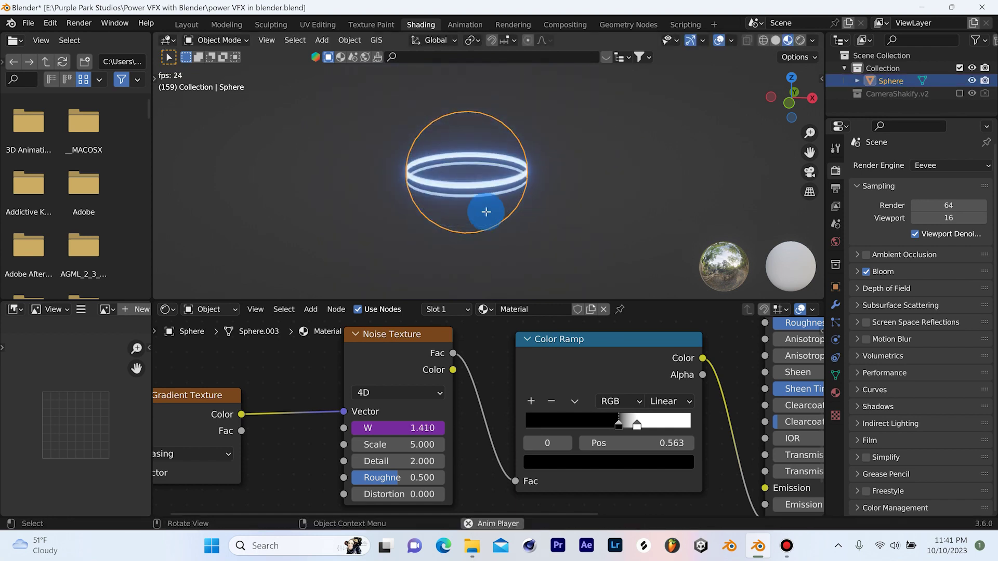
key("Tab")
left_click_drag(386, 145, 459, 177)
key("Tab")
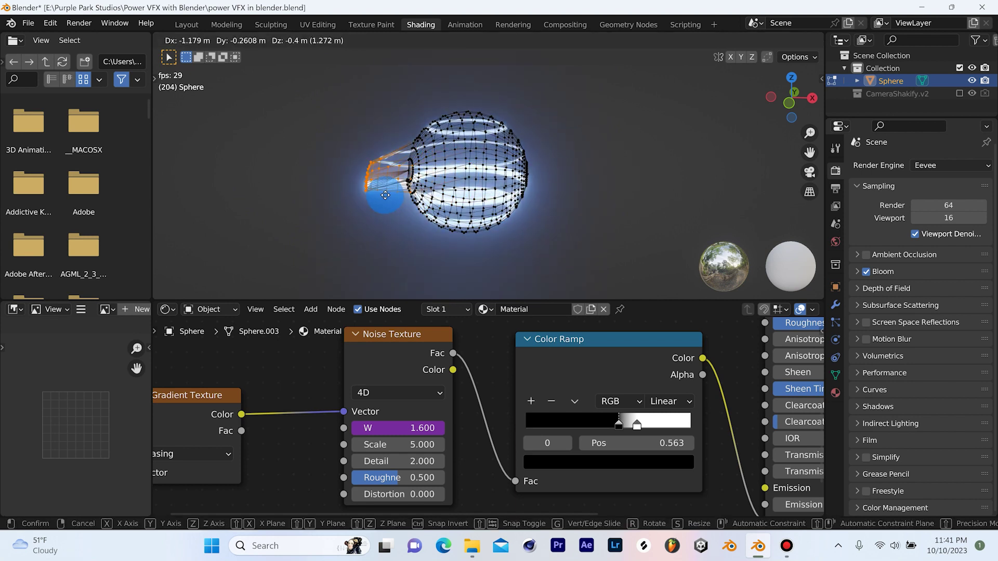
key("Tab")
key("Tab")
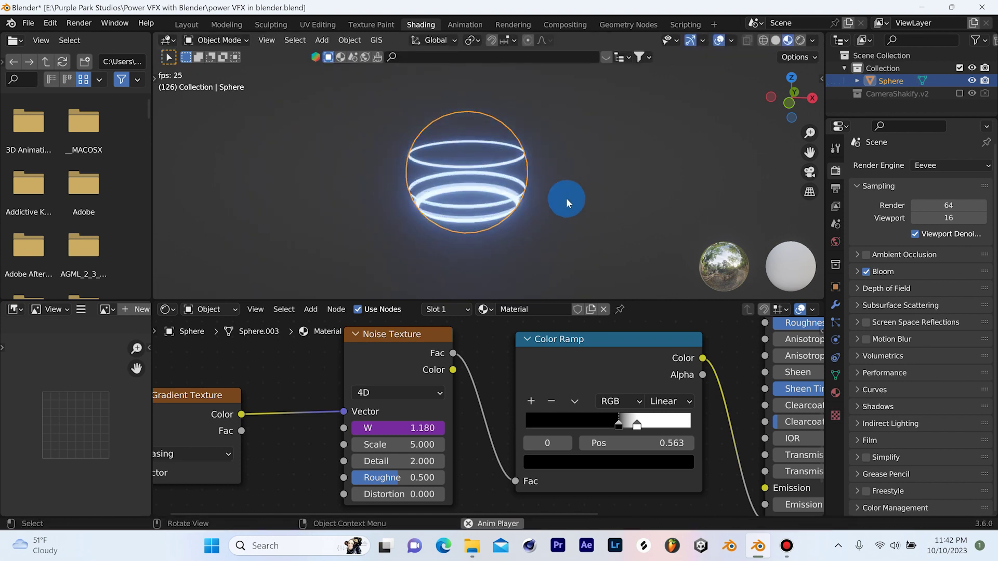
left_click(347, 220)
key("space")
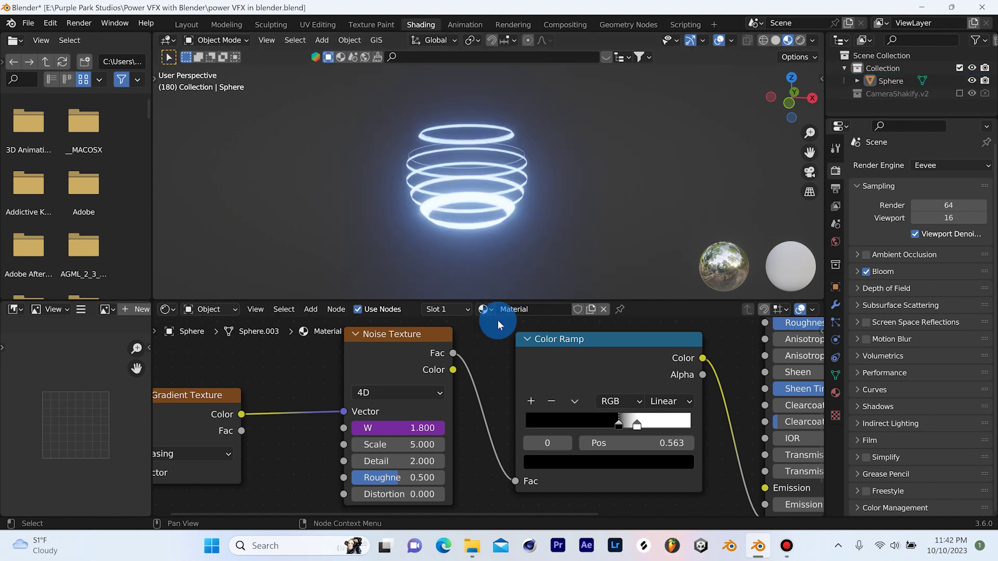
Cut the link from the gradient to the Noise Texture's Vector input.
scroll(498, 319, "down", 3)
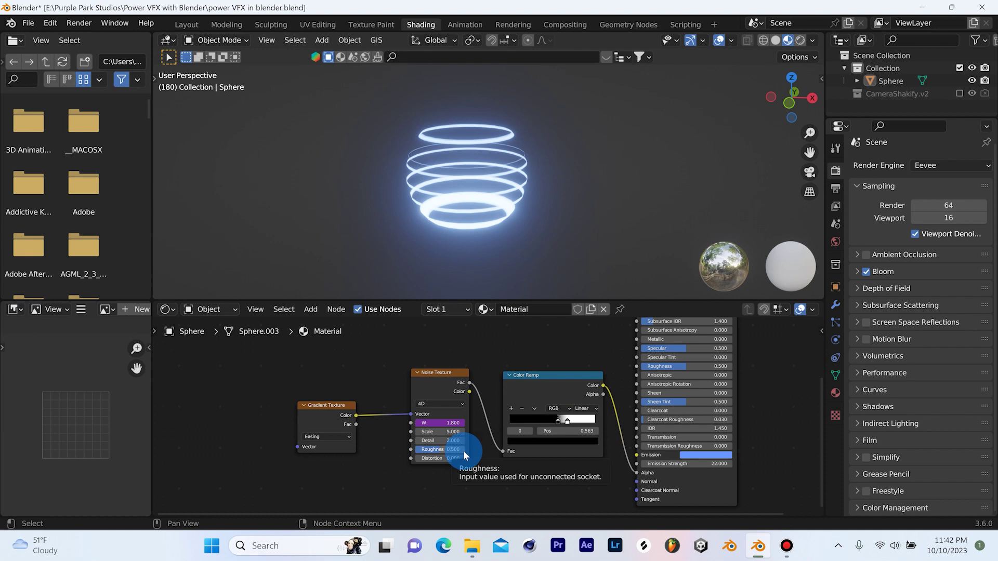
scroll(384, 434, "up", 3)
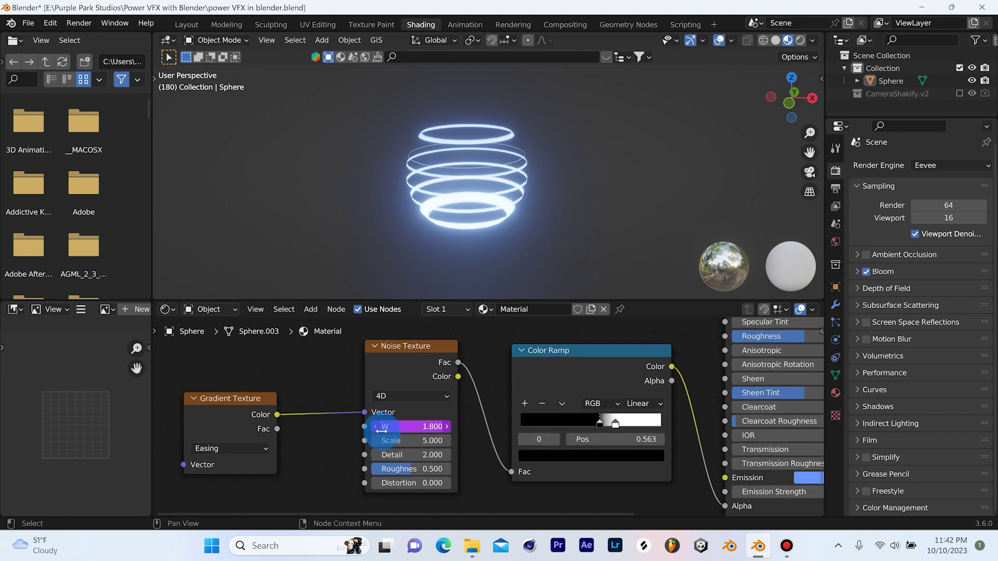
left_click(366, 412)
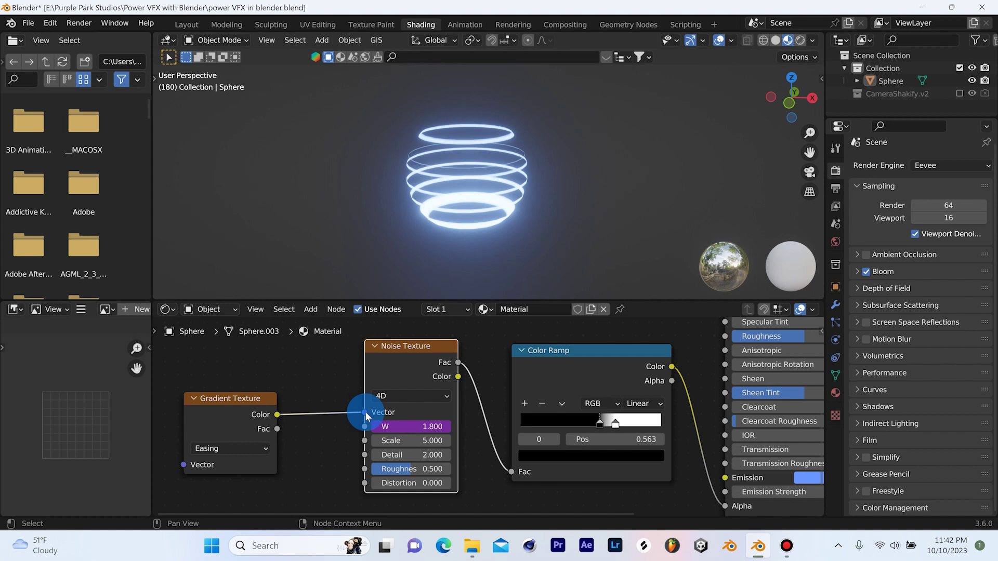
left_click_drag(366, 411, 358, 375)
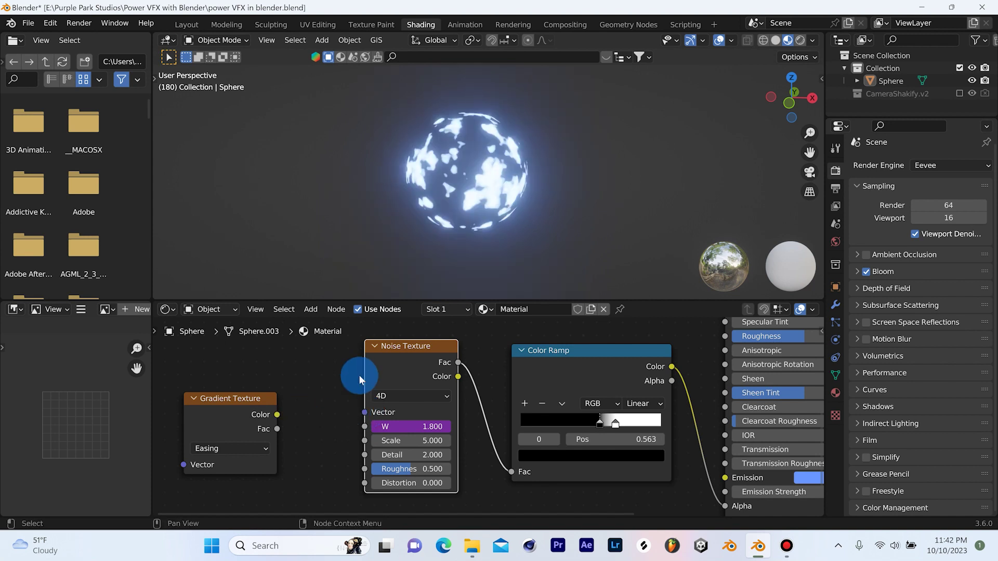
Raise the noise Distortion to 1.1 and move the Color Ramp stop to 0.563.
scroll(634, 497, "down", 2)
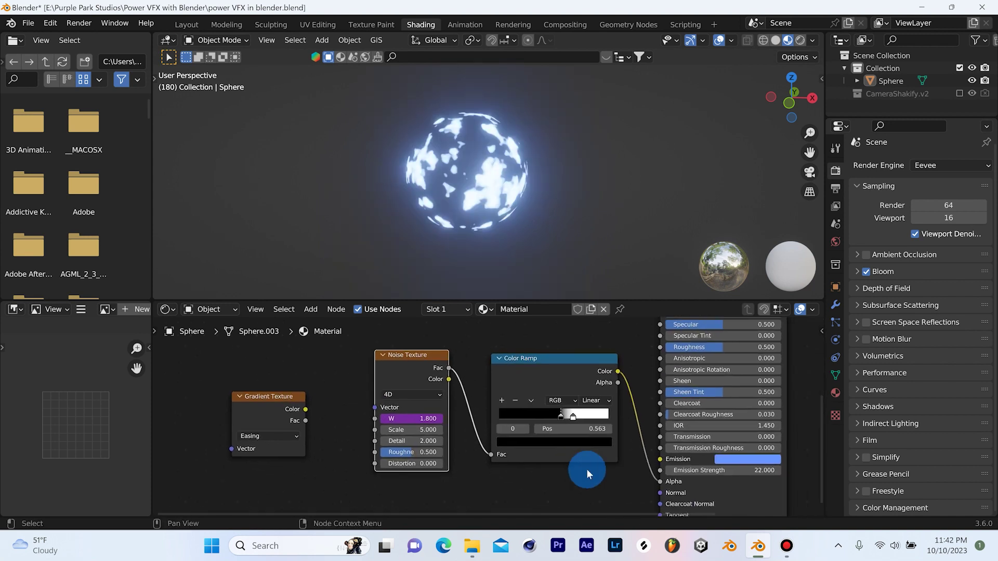
scroll(338, 475, "up", 2)
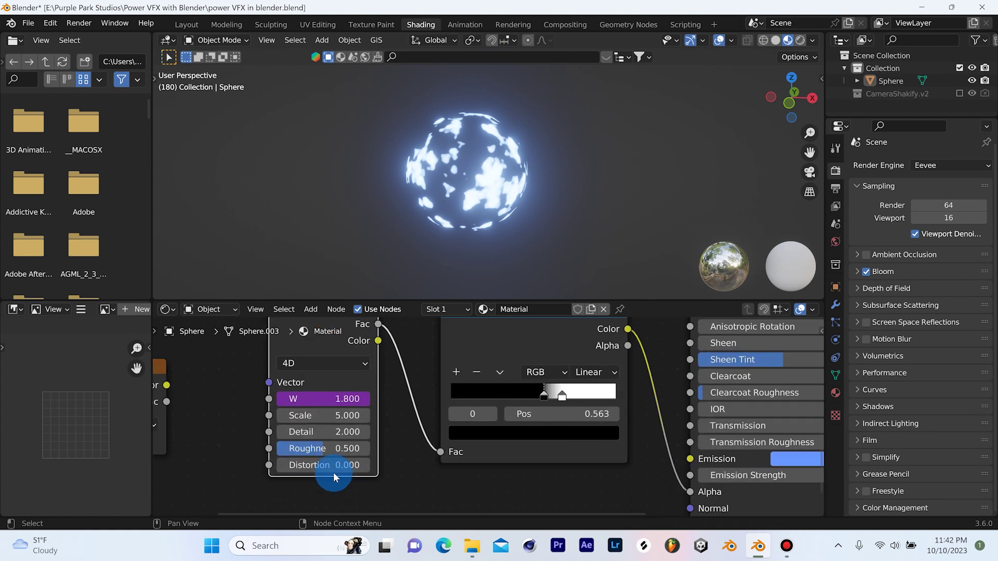
left_click_drag(337, 465, 395, 465)
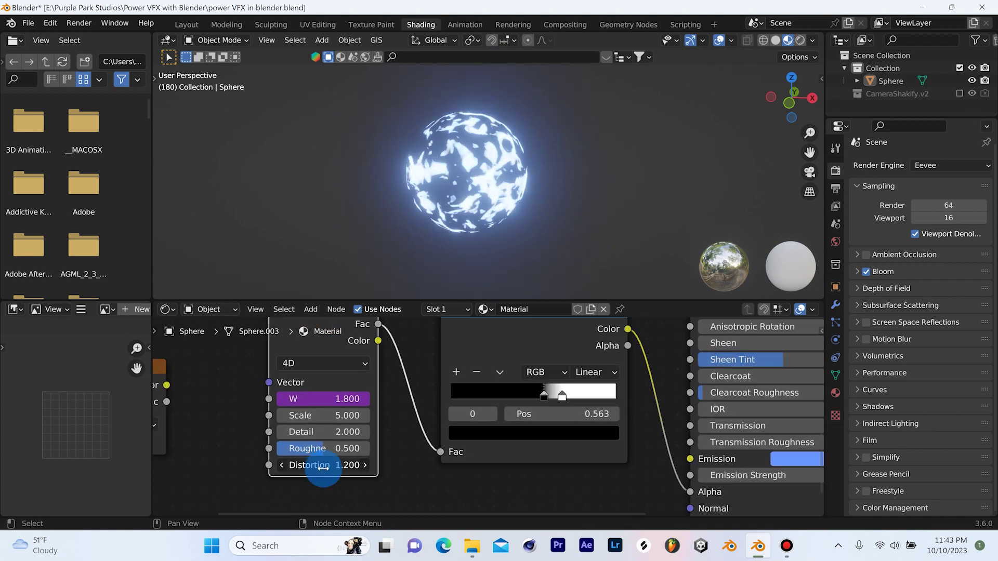
scroll(480, 451, "down", 2)
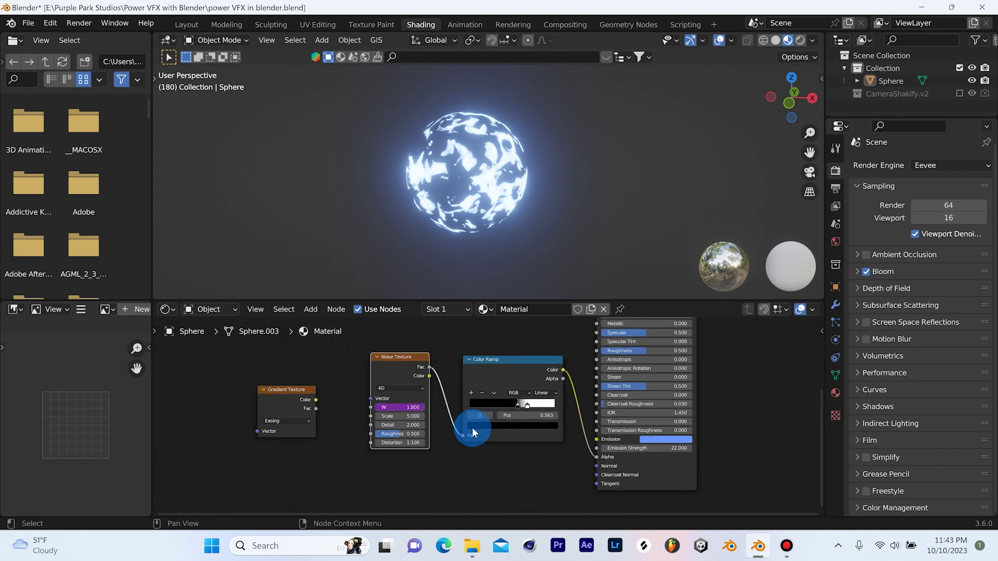
scroll(467, 461, "up", 1)
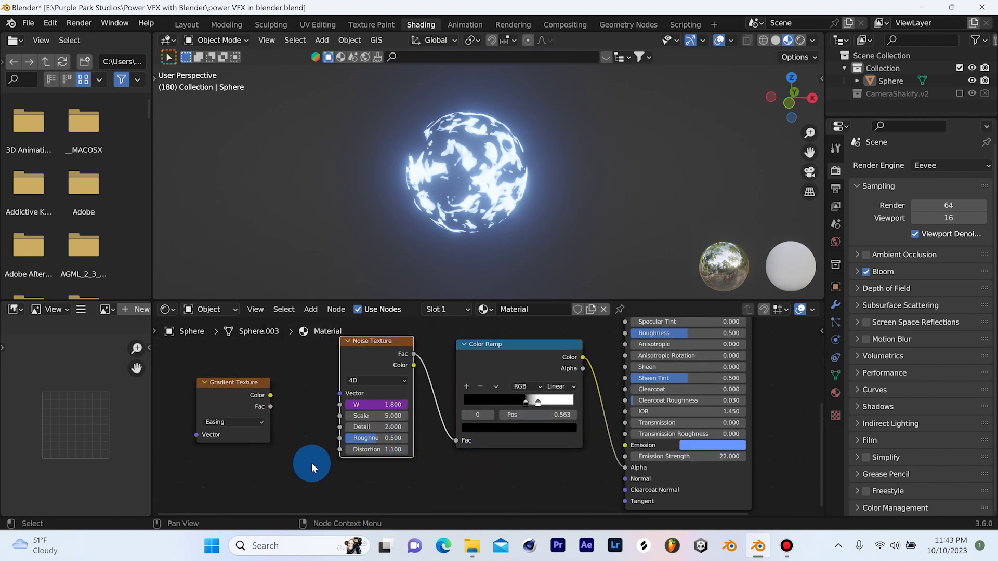
scroll(310, 463, "up", 1)
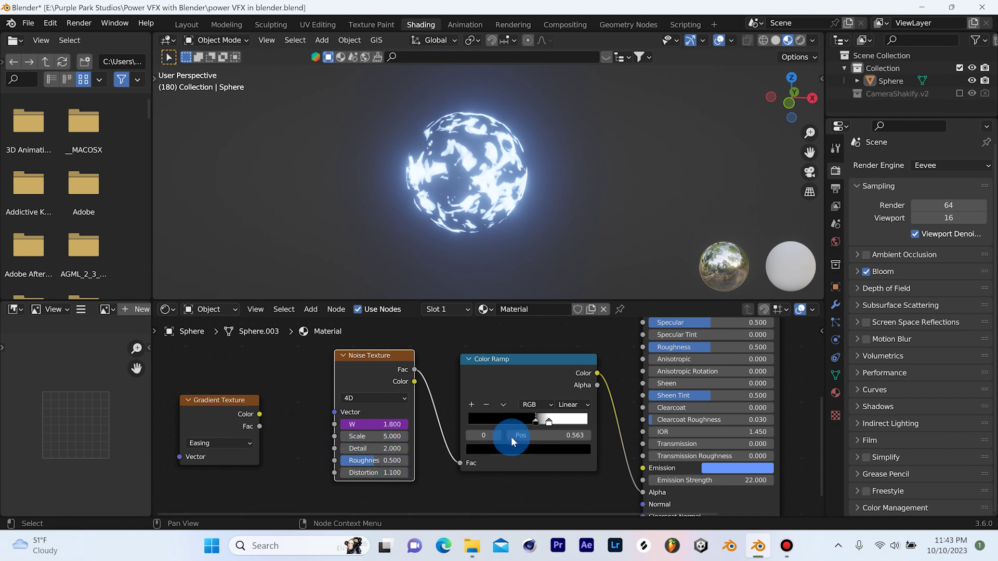
mouse_move(541, 426)
left_mouse_down()
mouse_move(523, 422)
mouse_move(536, 422)
left_mouse_up()
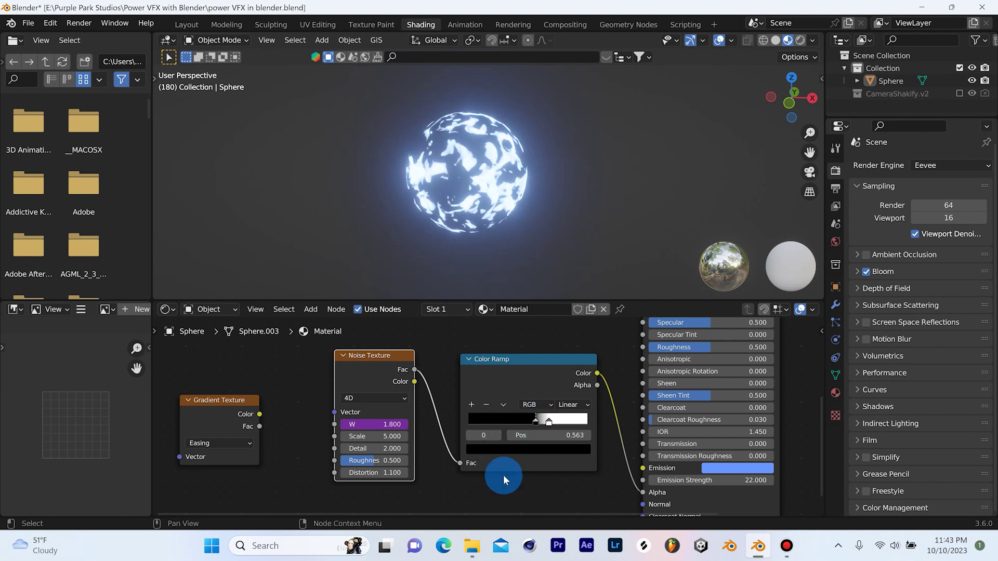
middle_click_drag(550, 483, 533, 485)
Make the emission colour orange (hue 0.032, saturation 0.985) and play the animation.
left_click(727, 467)
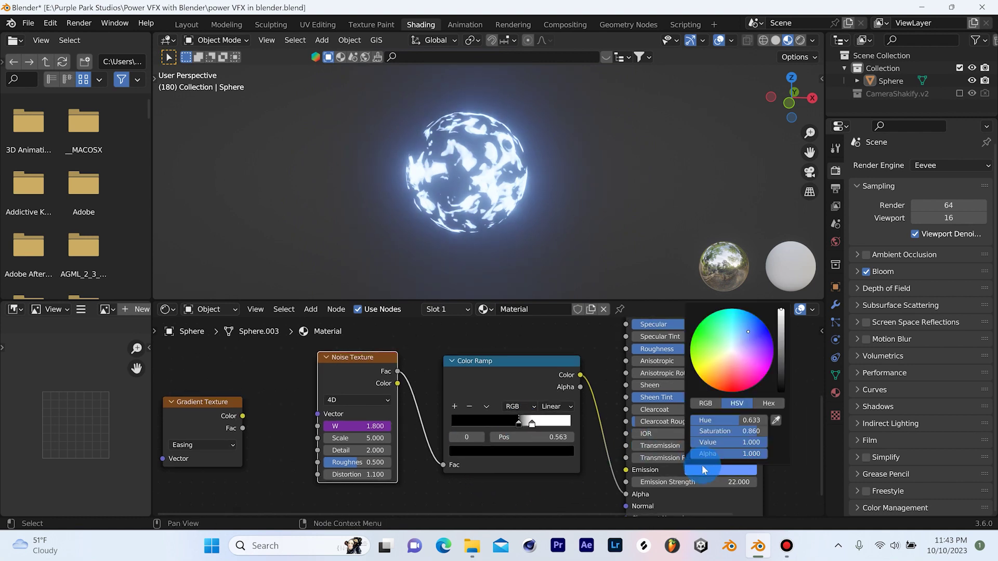
left_click_drag(740, 355, 724, 375)
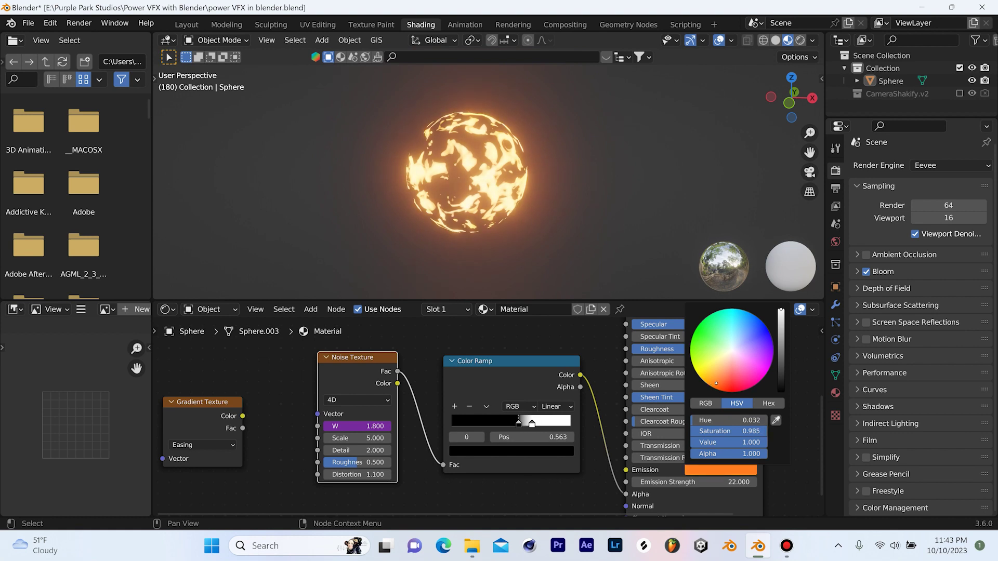
scroll(502, 264, "up", 3)
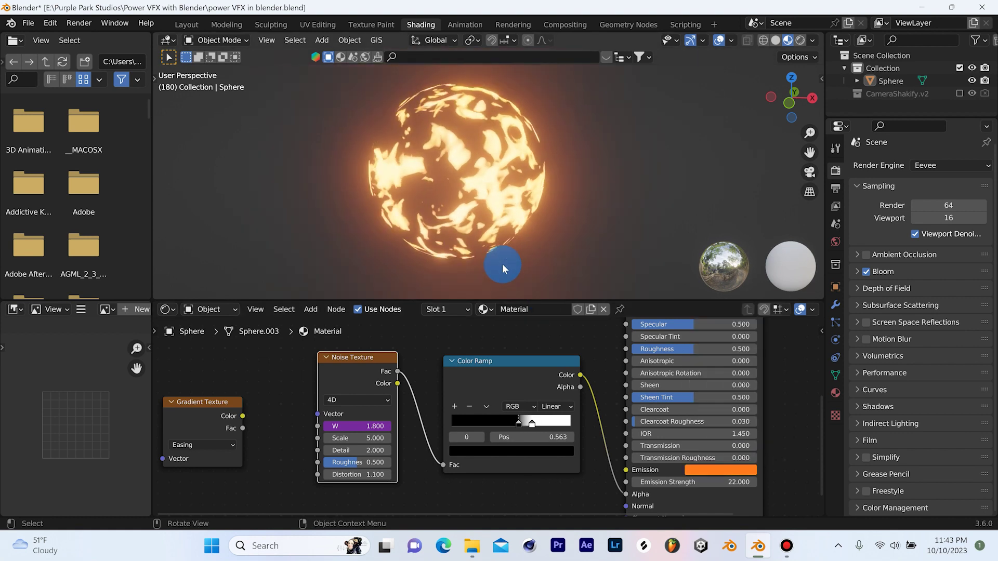
key("space")
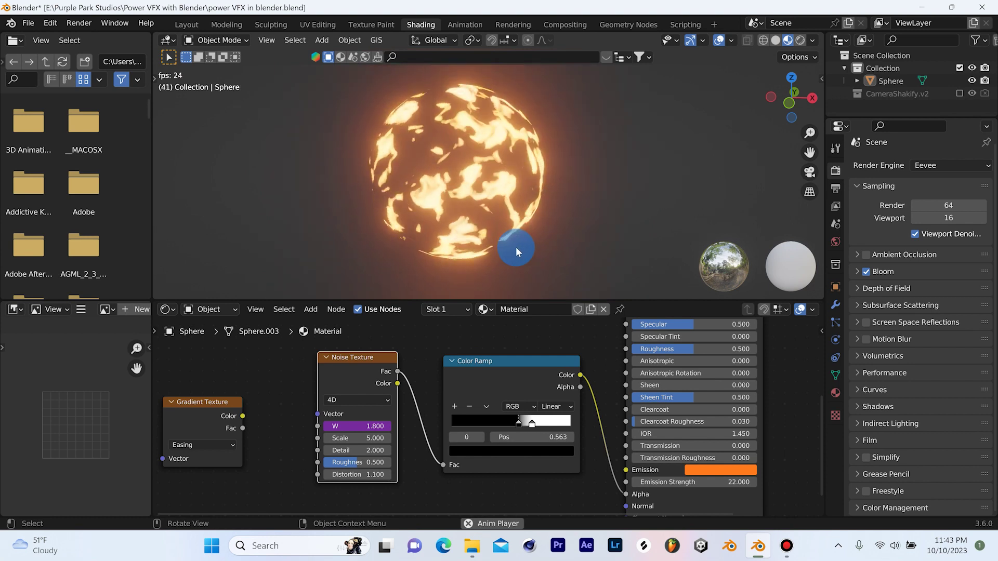
Stop playback at frame 180, with the driven noise W reading 1.800.
key("space")
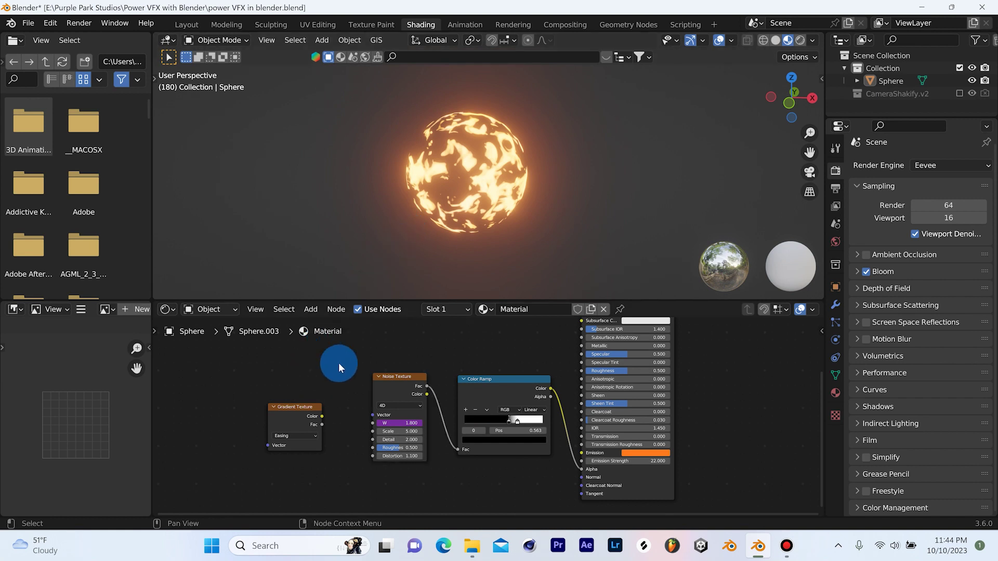
Add a Musgrave Texture node and connect its Height output to the Noise Texture's Vector.
middle_click_drag(331, 383, 364, 423)
key("shift+a")
left_click(321, 383)
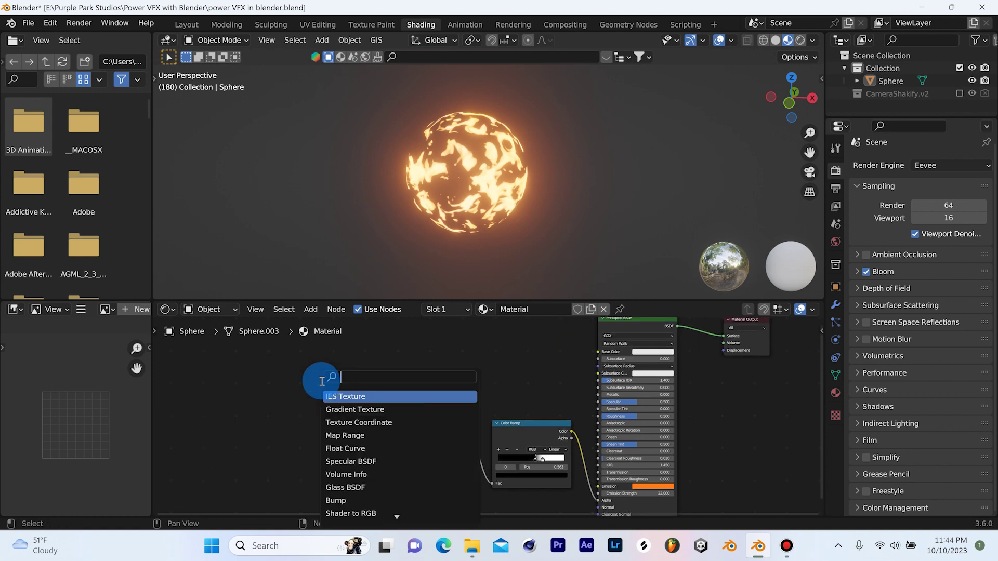
type("musgr")
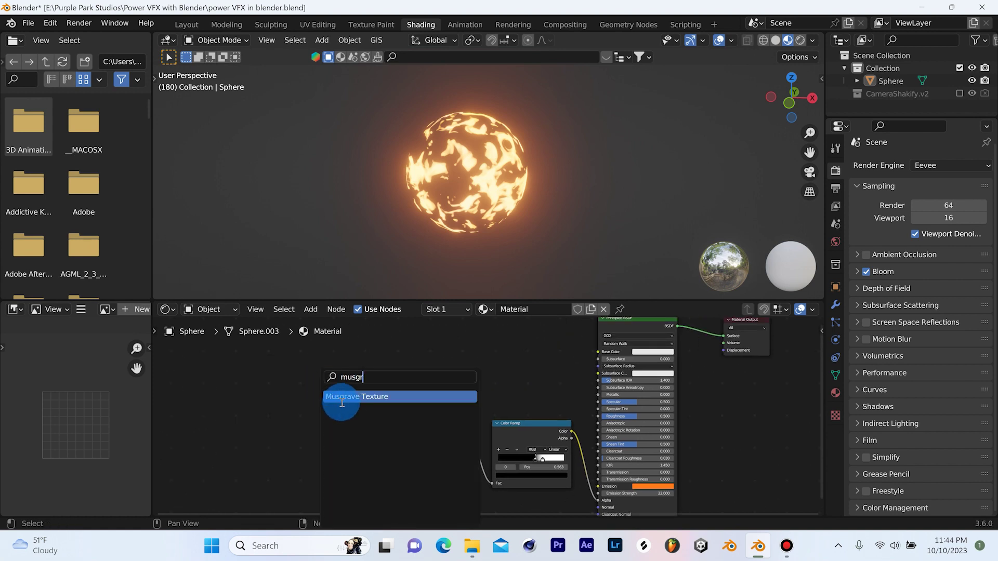
key("Return")
left_click(425, 348)
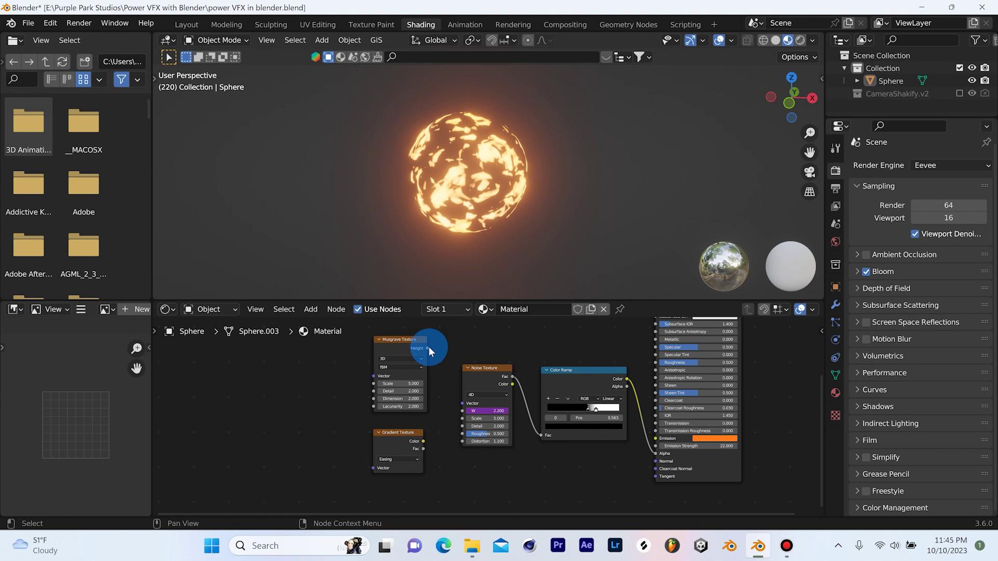
left_click_drag(427, 347, 464, 408)
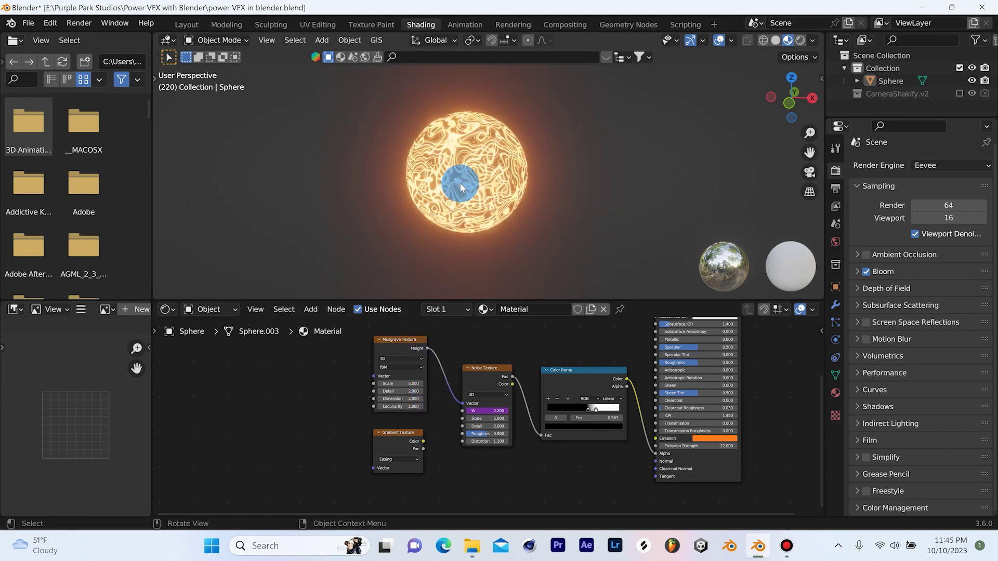
Set the Musgrave Texture to Scale 5, Dimension 0 and Lacunarity 8.8 during playback.
scroll(460, 182, "up", 3)
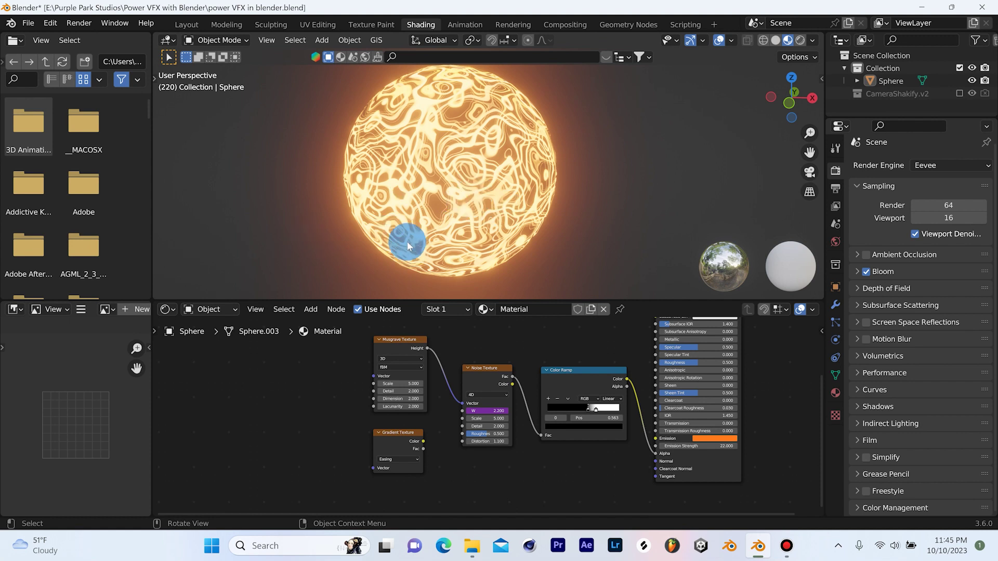
mouse_move(398, 384)
left_mouse_down()
mouse_move(442, 384)
mouse_move(322, 383)
mouse_move(416, 383)
left_mouse_up()
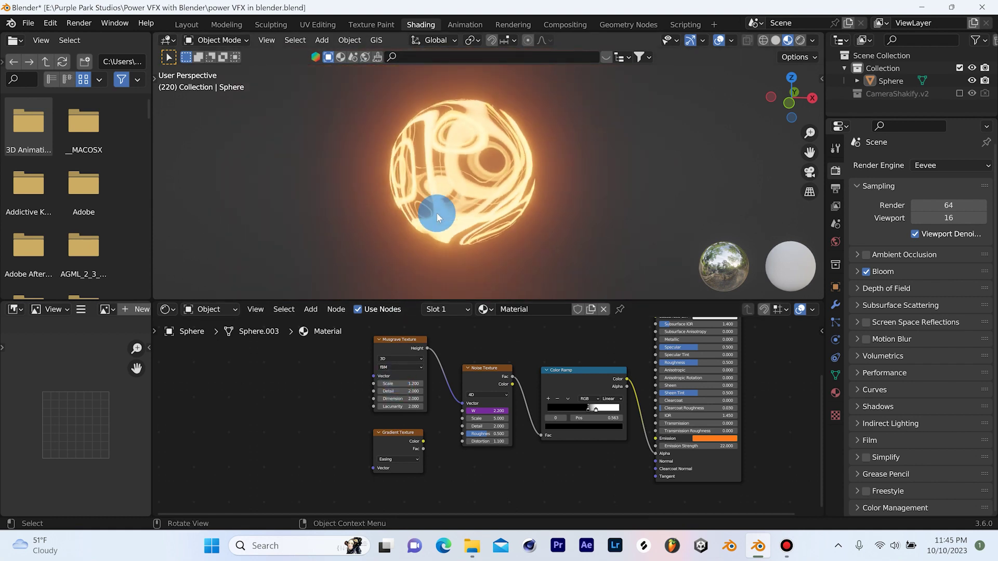
key("space")
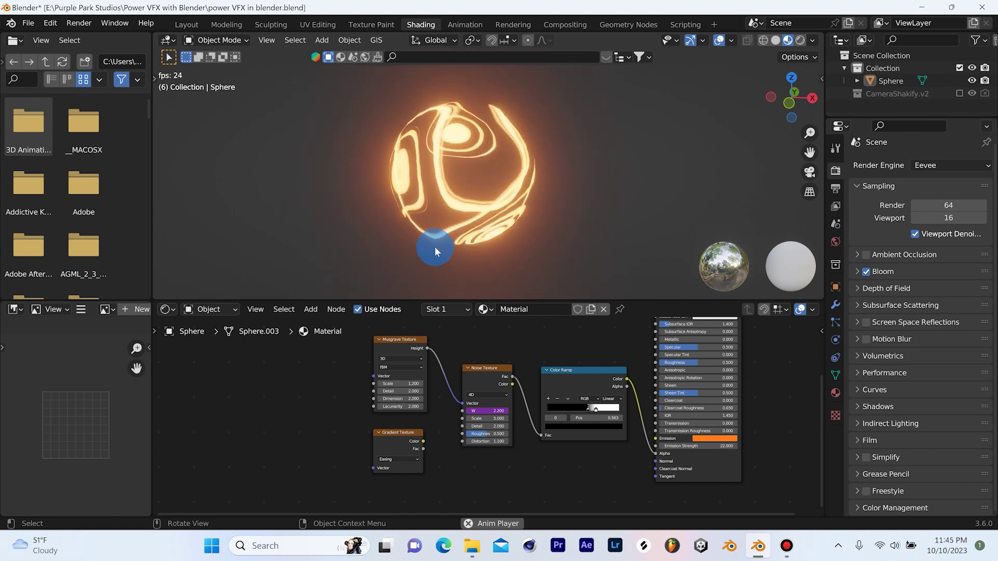
key("ctrl+z")
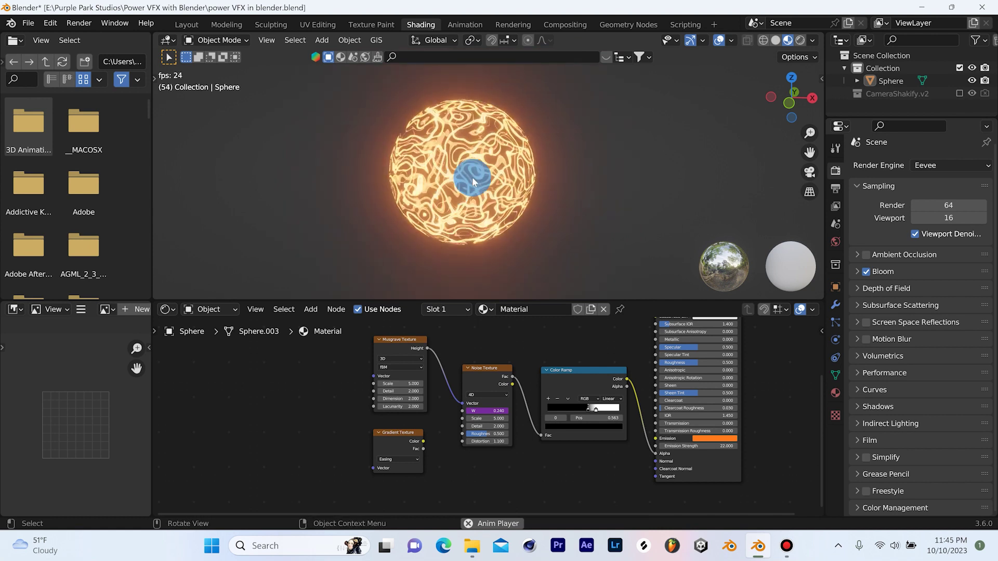
scroll(392, 389, "up", 1)
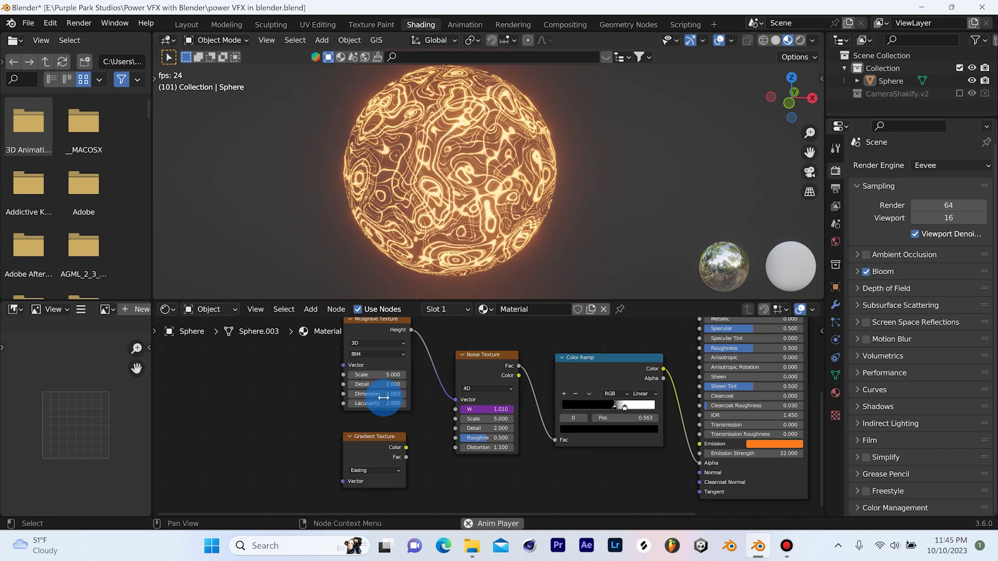
left_click_drag(384, 394, 447, 394)
left_click_drag(385, 394, 333, 404)
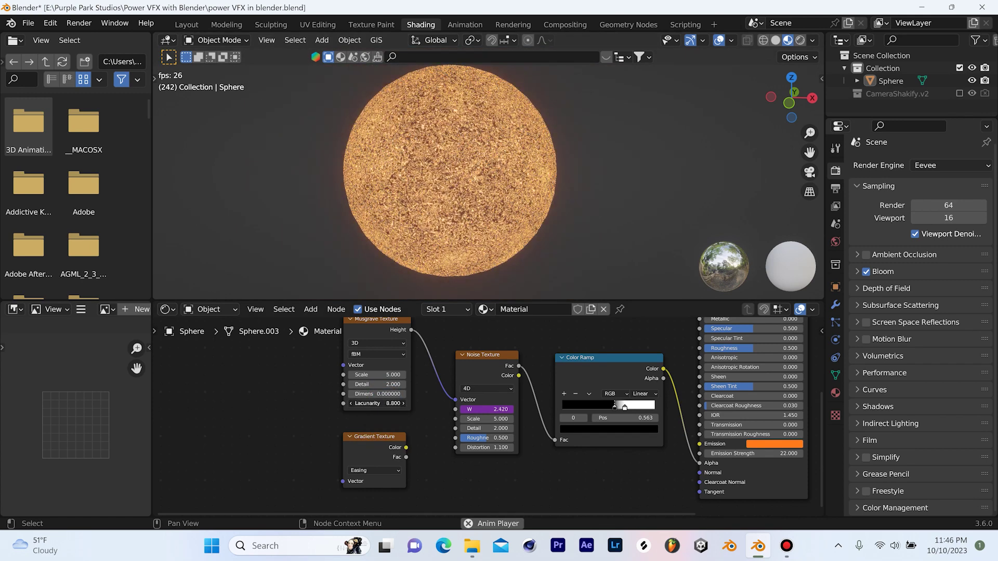